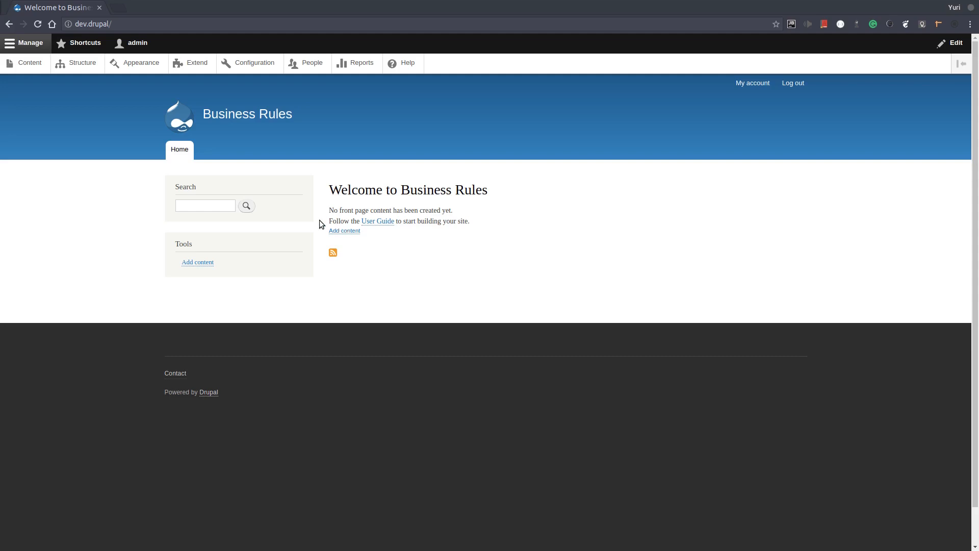
# Start a new content type under Structure and name it Issue.
pyautogui.click(83, 63)
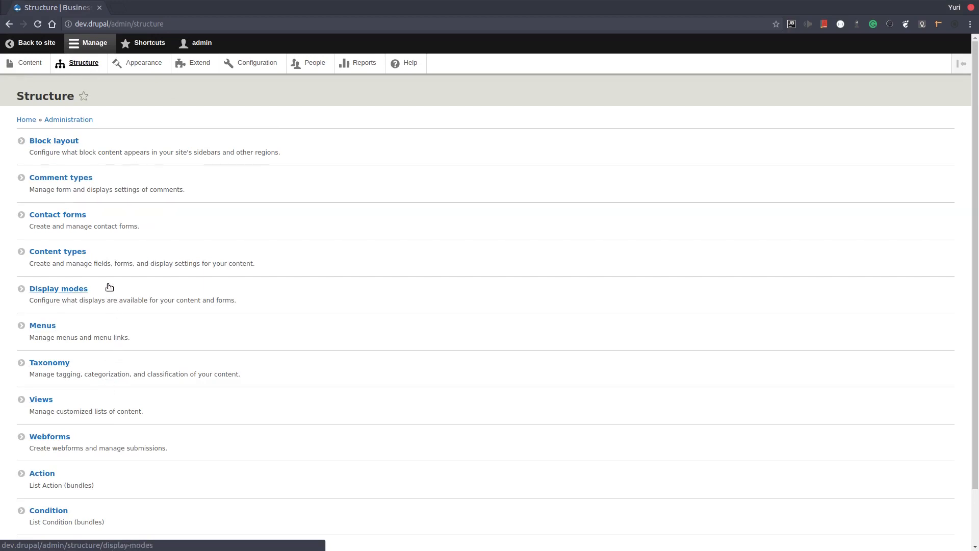
pyautogui.click(85, 259)
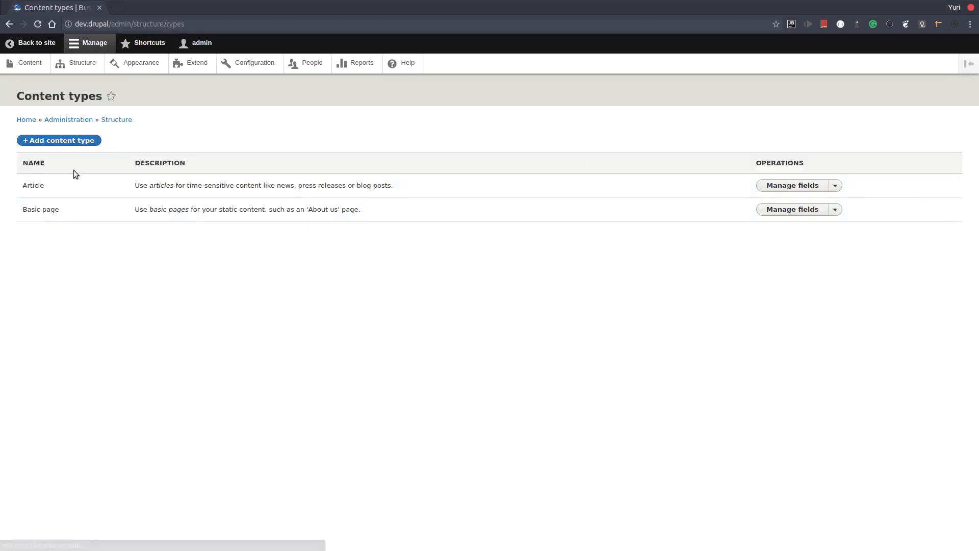
pyautogui.click(78, 141)
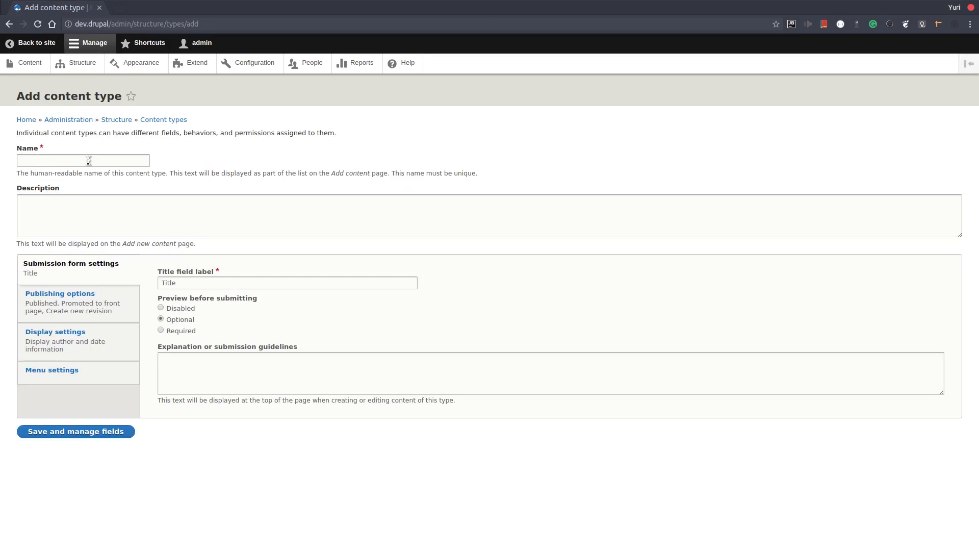
pyautogui.click(89, 161)
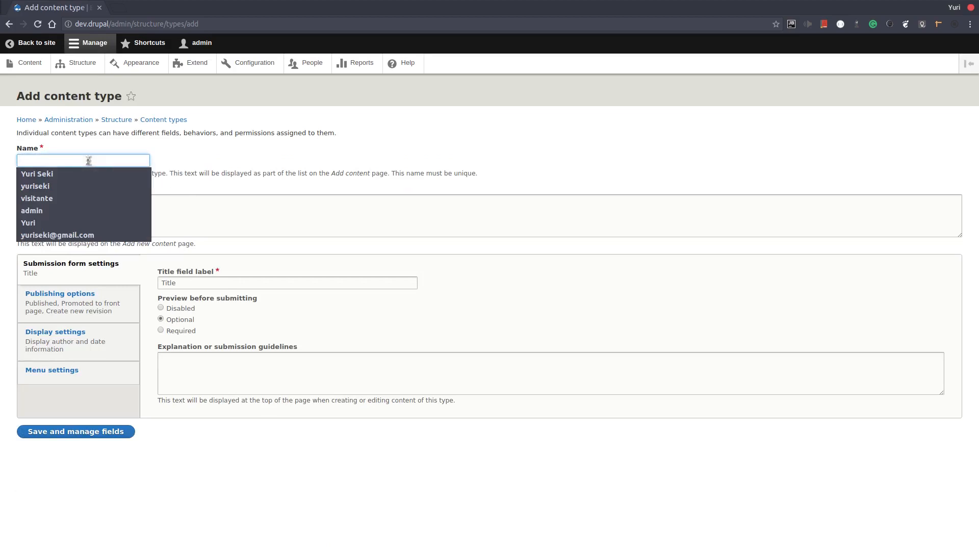
pyautogui.write('Issuee')
pyautogui.press('BackSpace')
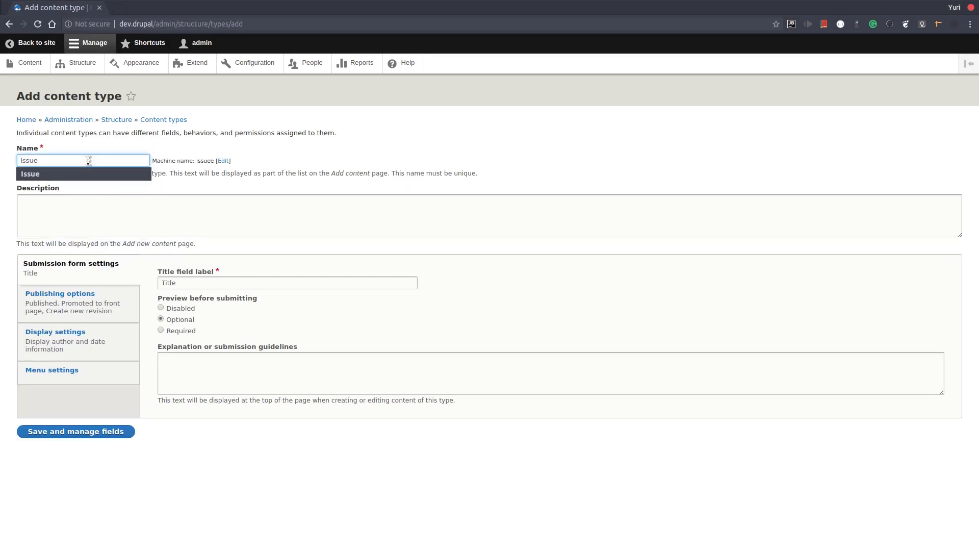
pyautogui.click(310, 383)
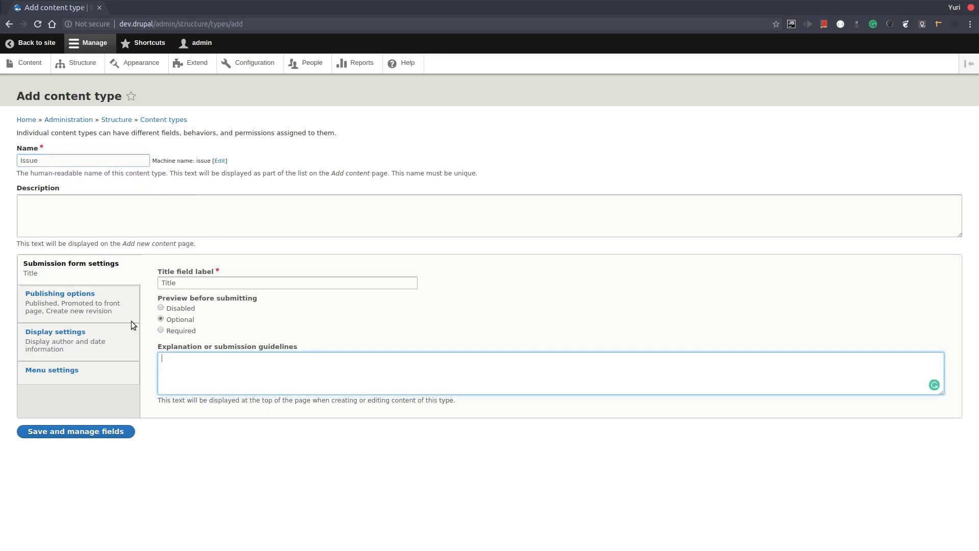
# Turn off Promoted to front page and Create new revision in the Issue content type's publishing options, keeping Published on.
pyautogui.click(122, 313)
pyautogui.click(187, 282)
pyautogui.click(186, 298)
pyautogui.click(182, 317)
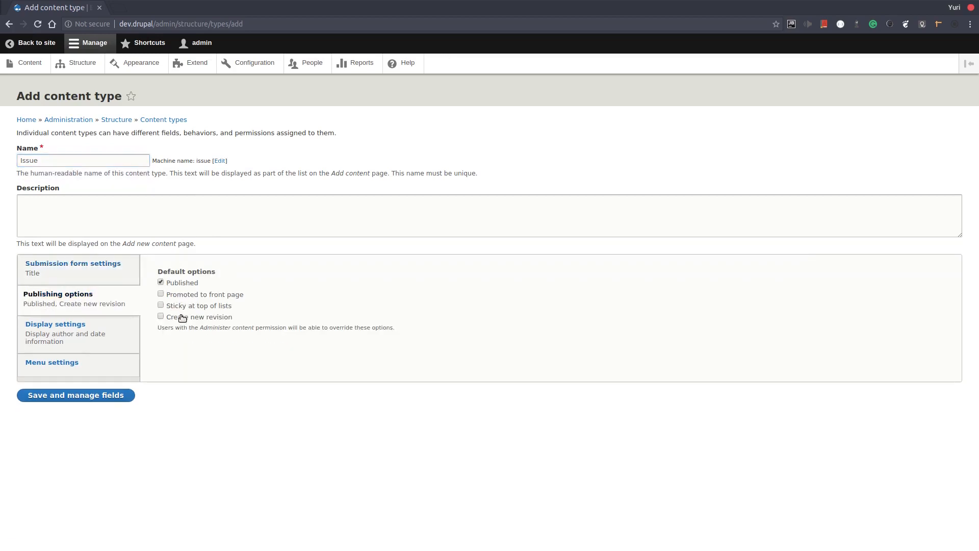
# Disable the author and date display and the Main navigation menu for the Issue content type, and save it to manage its fields.
pyautogui.click(131, 341)
pyautogui.click(207, 272)
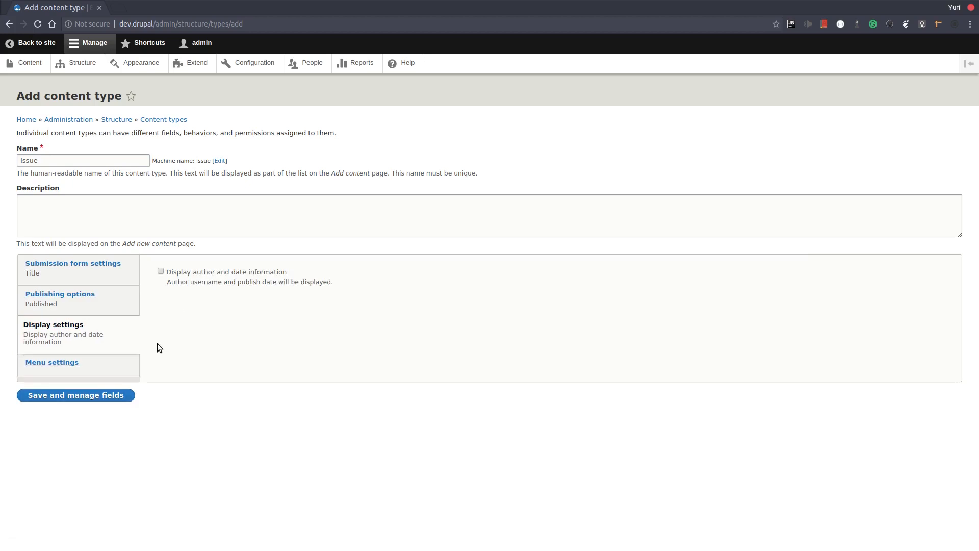
pyautogui.click(127, 363)
pyautogui.click(161, 305)
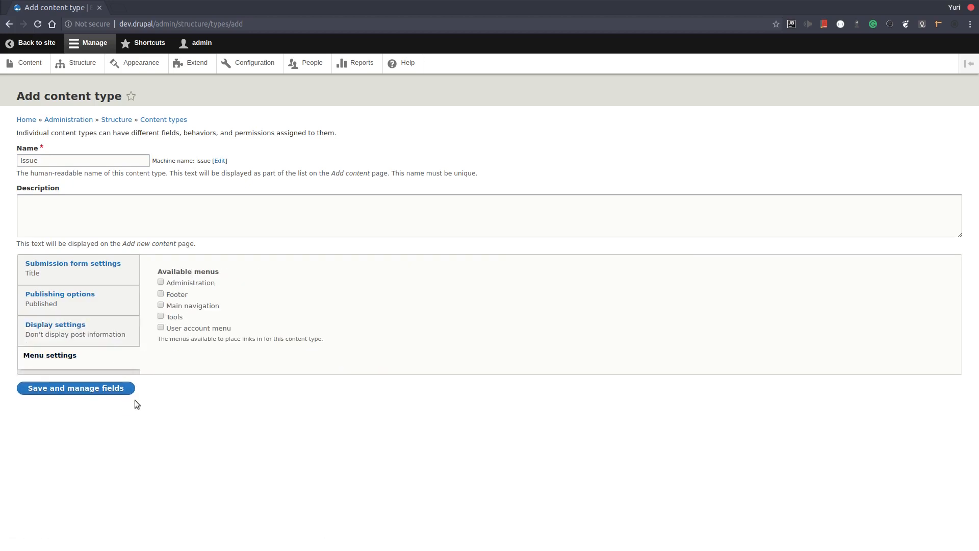
pyautogui.click(97, 388)
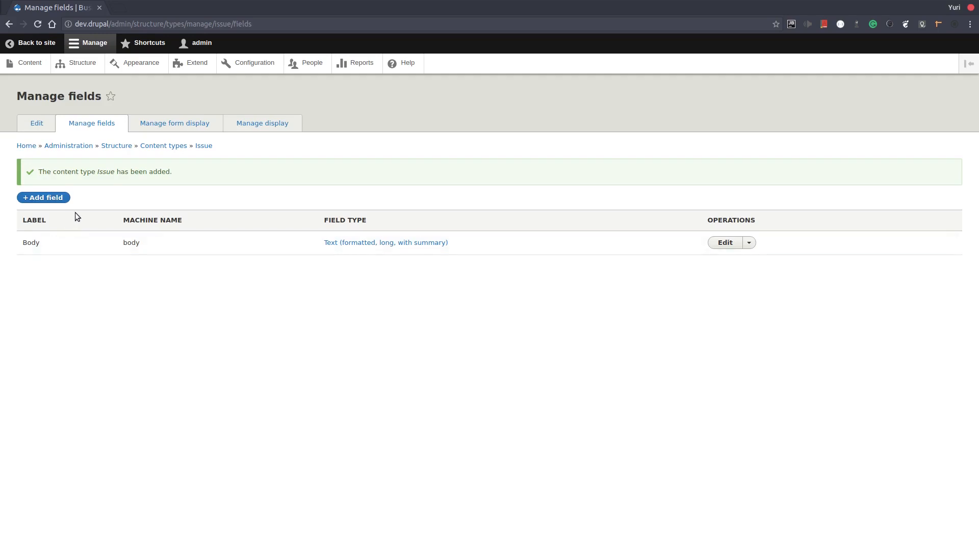
# Go to the Business Rules configuration and show its list of variables.
pyautogui.click(265, 69)
pyautogui.scroll(-3, 546, 431)
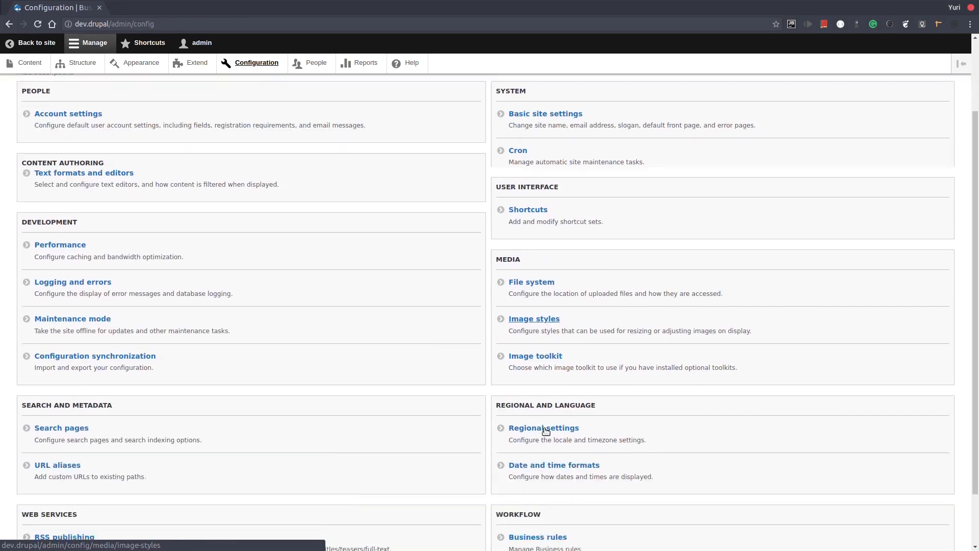
pyautogui.scroll(-3, 546, 431)
pyautogui.click(553, 470)
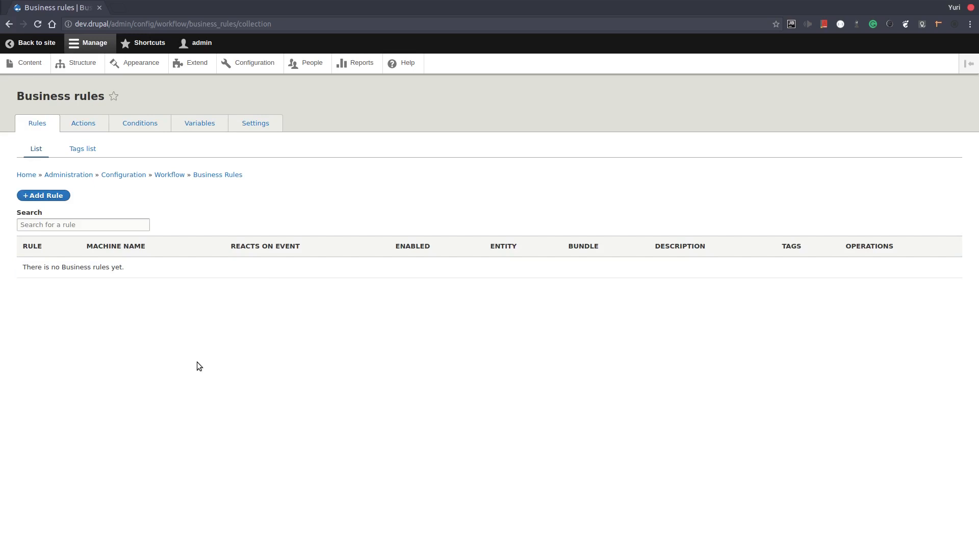
pyautogui.click(204, 124)
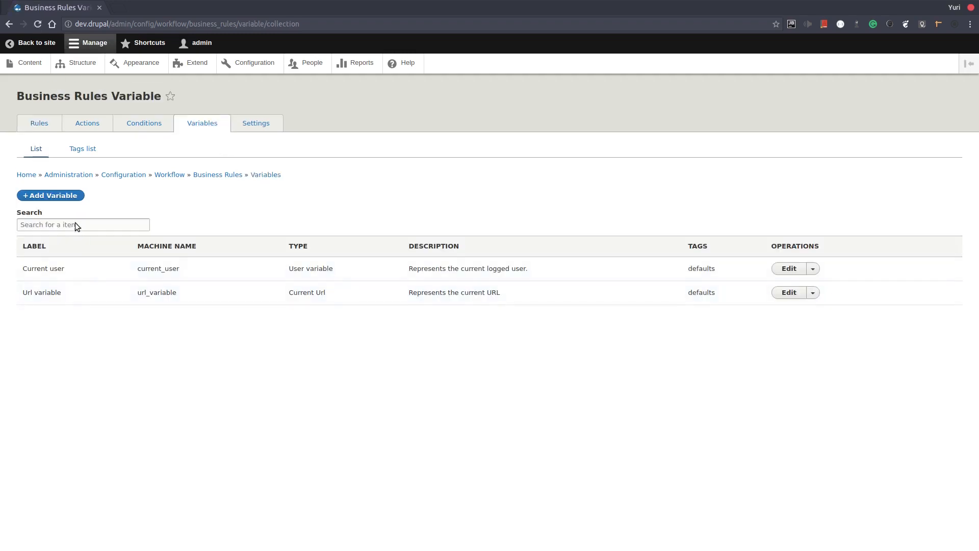
# Start adding a Business Rules variable of type Empty Entity variable.
pyautogui.click(62, 196)
pyautogui.click(91, 151)
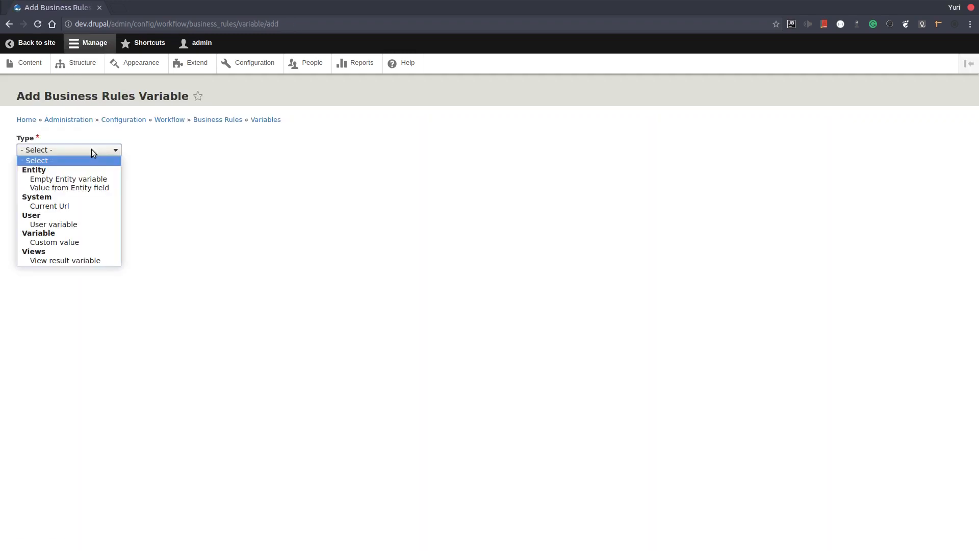
pyautogui.click(105, 179)
pyautogui.click(58, 174)
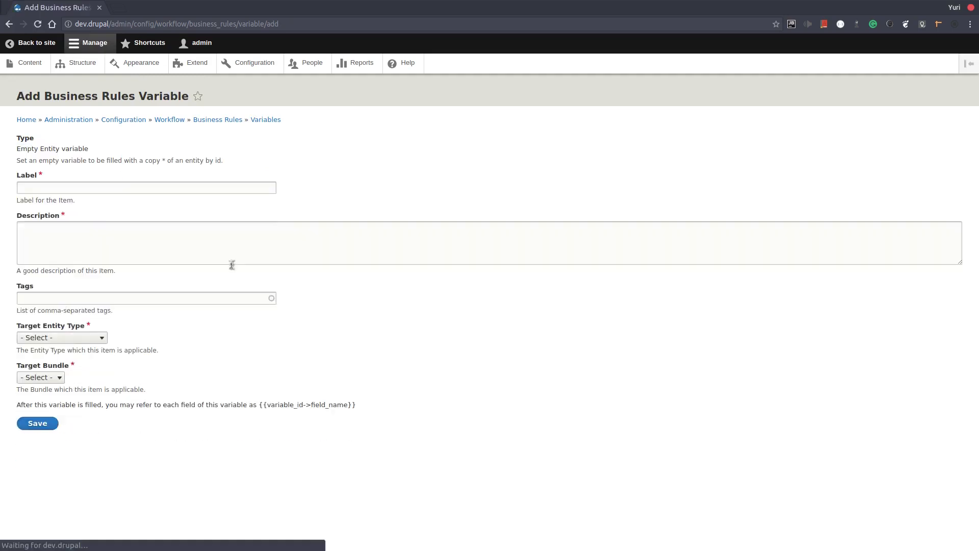
# Enter "Issue content variable" as both the label and the description of the new variable.
pyautogui.click(85, 189)
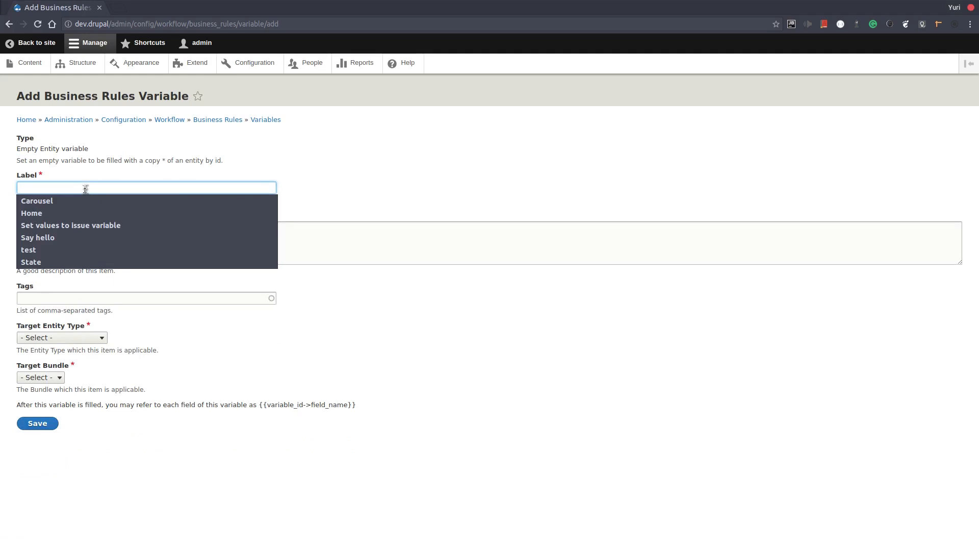
pyautogui.write('Issue')
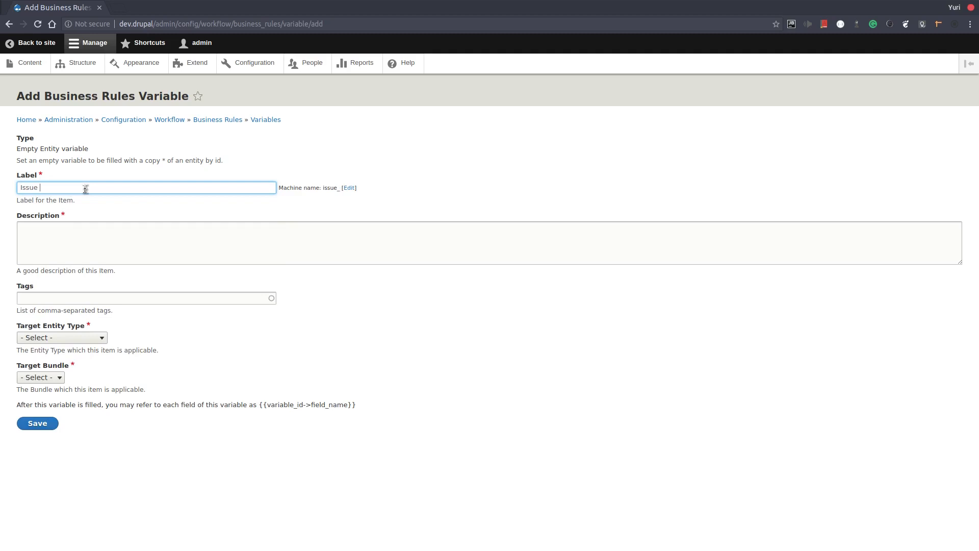
pyautogui.write(' content variable')
pyautogui.hotkey('ctrl', 'a')
pyautogui.hotkey('ctrl', 'c')
pyautogui.click(112, 228)
pyautogui.hotkey('ctrl', 'v')
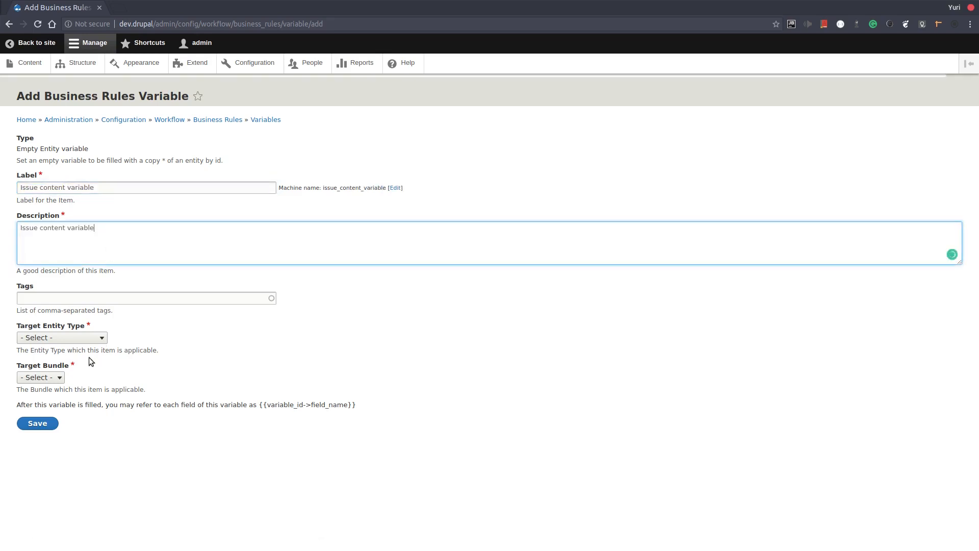
# Target the variable at the Content entity type and the Issue bundle, save it and return to the variables list.
pyautogui.click(90, 337)
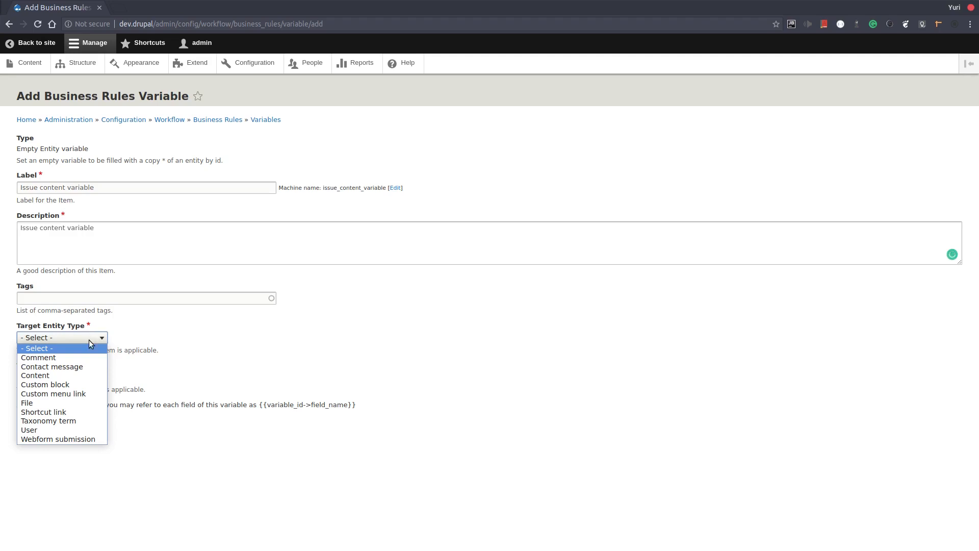
pyautogui.click(94, 374)
pyautogui.click(67, 380)
pyautogui.click(64, 414)
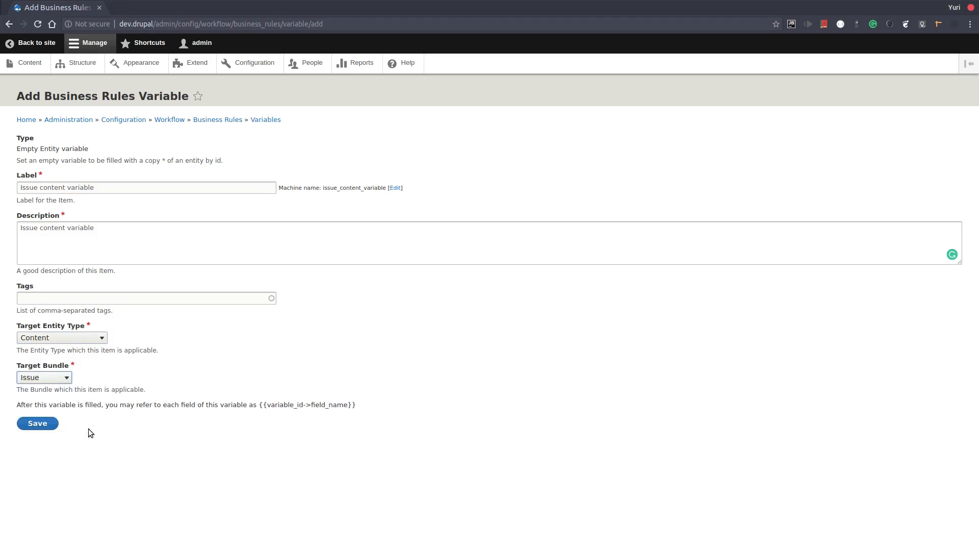
pyautogui.click(40, 424)
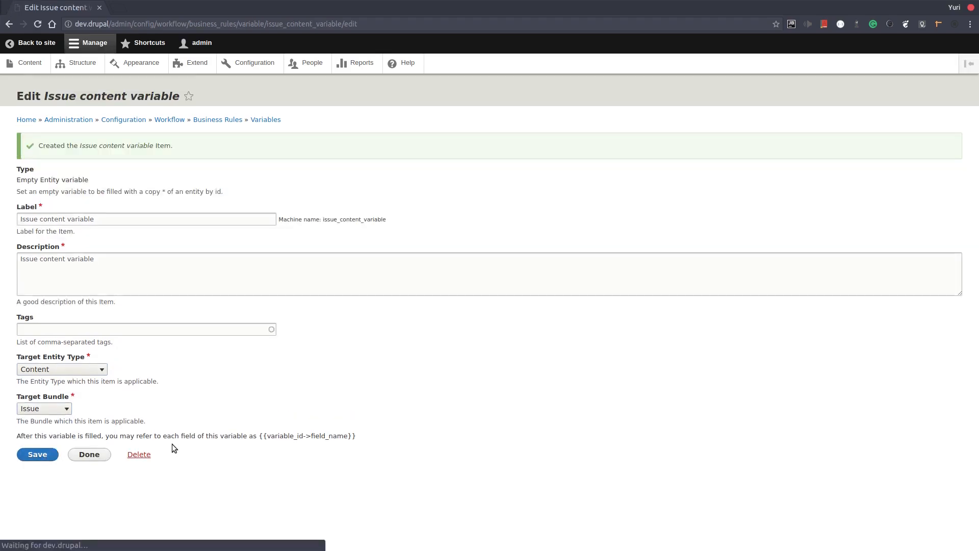
pyautogui.click(88, 455)
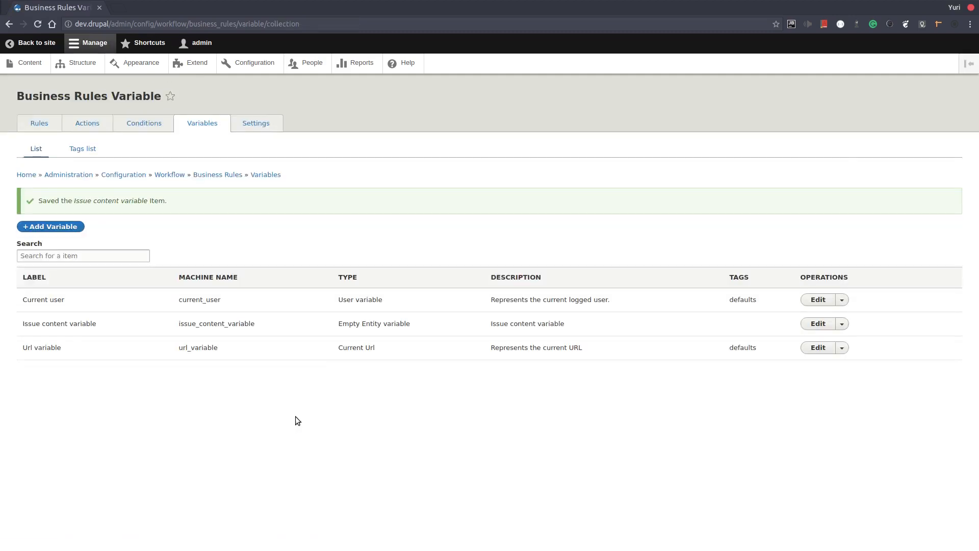
# Start adding a Business Rules action of type Set values to entity variable.
pyautogui.click(99, 124)
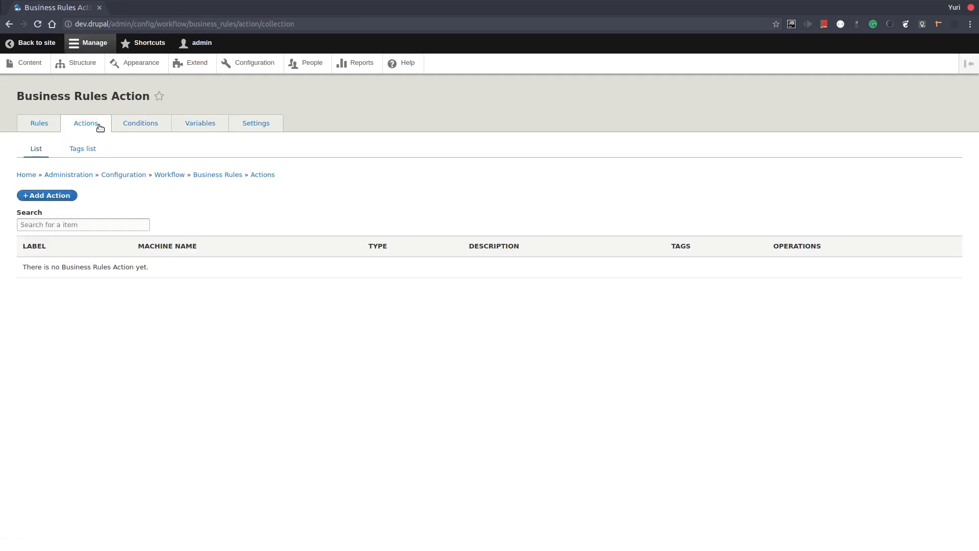
pyautogui.click(49, 199)
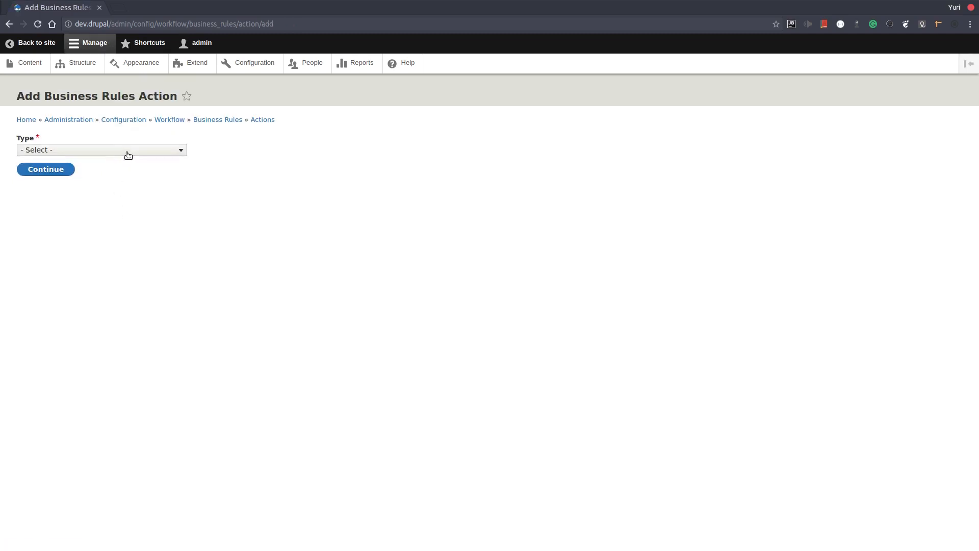
pyautogui.click(127, 152)
pyautogui.scroll(-2, 154, 239)
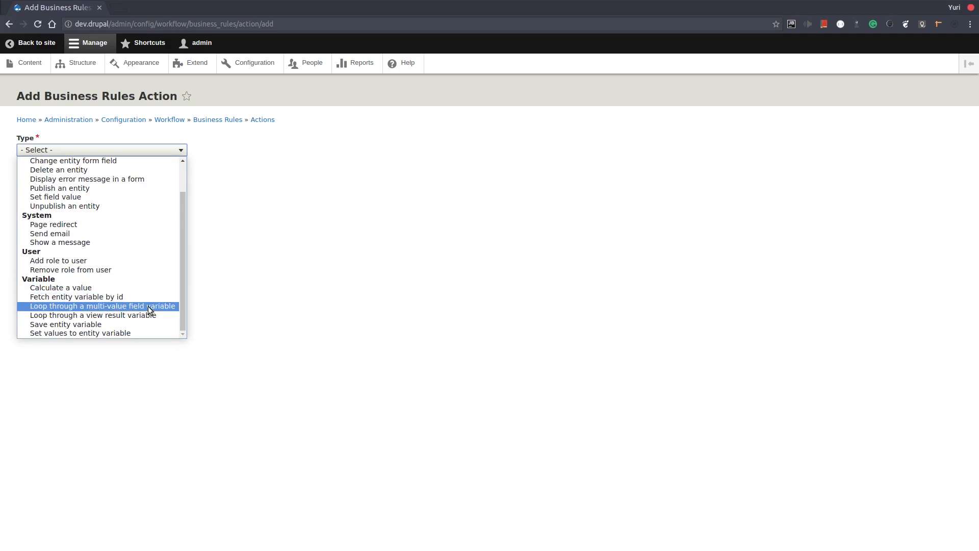
pyautogui.click(146, 333)
pyautogui.click(67, 176)
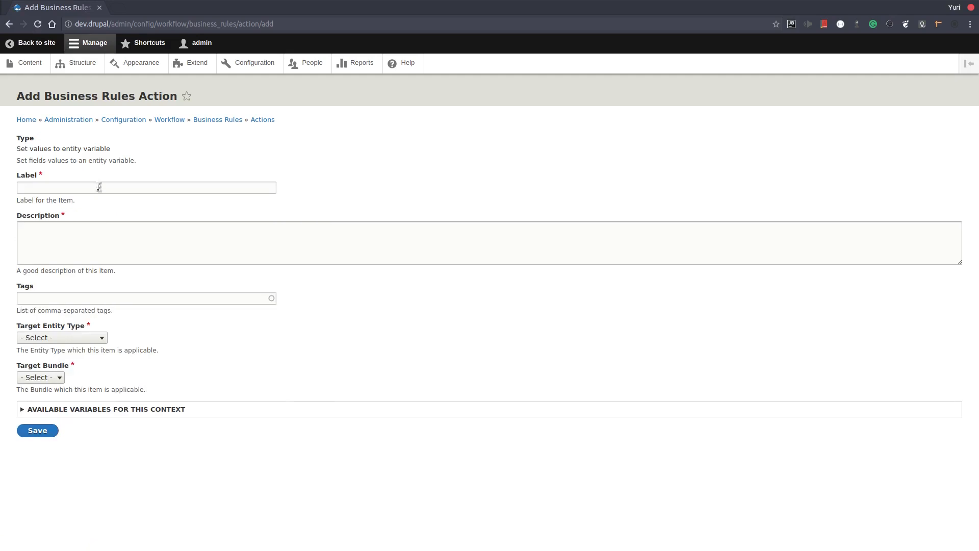
# Enter "Set value to Issue variable" as both the label and the description of the new action.
pyautogui.click(99, 187)
pyautogui.write('Set value to Issue va')
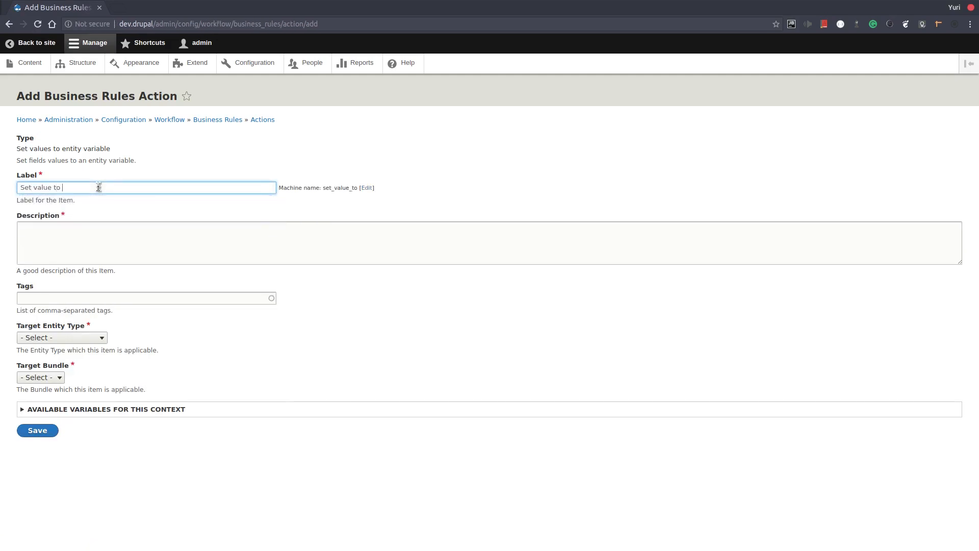
pyautogui.write('ruable')
pyautogui.press('Left')
pyautogui.press('Left')
pyautogui.press('Left')
pyautogui.press('Left')
pyautogui.press('BackSpace')
pyautogui.write('i')
pyautogui.hotkey('ctrl', 'a')
pyautogui.click(297, 258)
pyautogui.hotkey('ctrl', 'v')
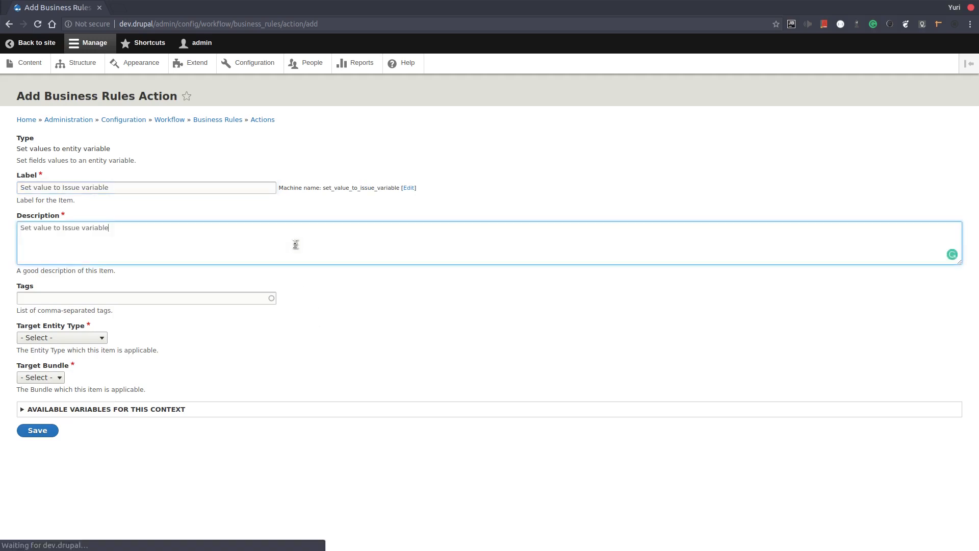
# Target the action at the Content entity type and the Issue bundle, and save it.
pyautogui.click(100, 342)
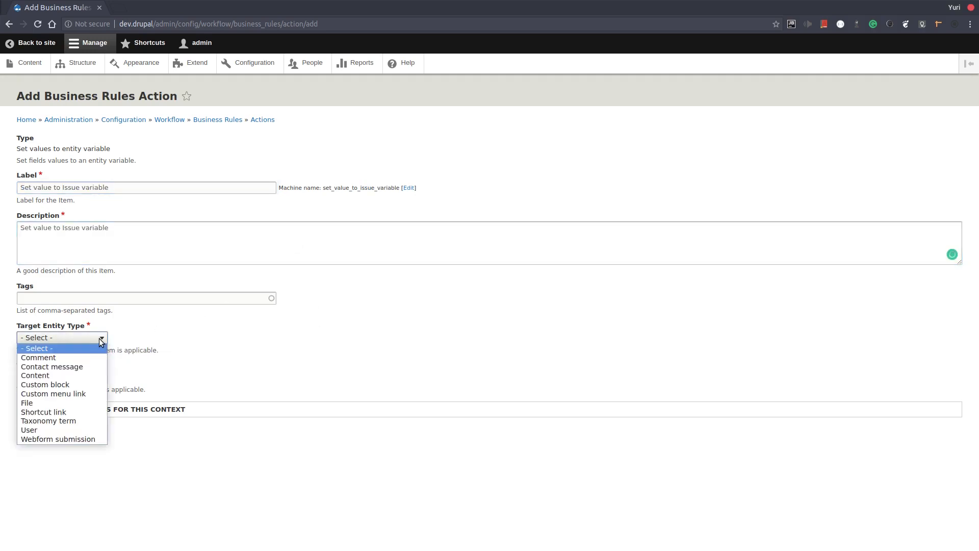
pyautogui.click(94, 382)
pyautogui.click(65, 378)
pyautogui.click(57, 415)
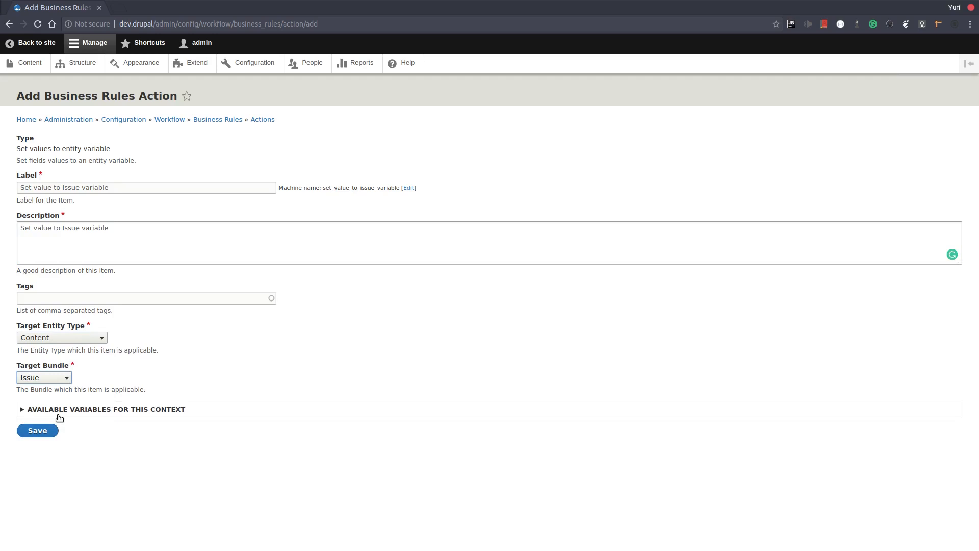
pyautogui.click(48, 432)
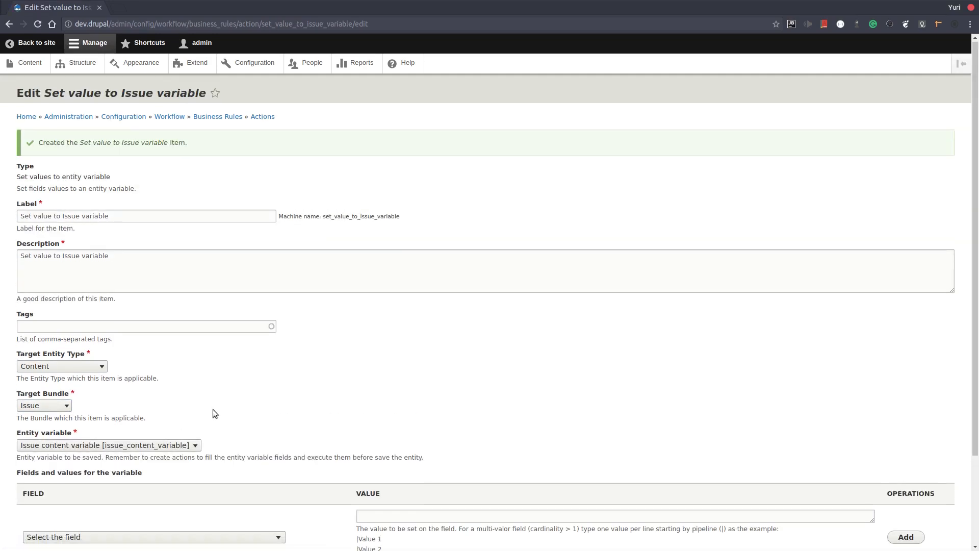
# Choose Issue content variable as the entity variable whose values the action sets.
pyautogui.scroll(-4, 212, 410)
pyautogui.moveTo(16, 323); pyautogui.dragTo(75, 324)
pyautogui.click(75, 324)
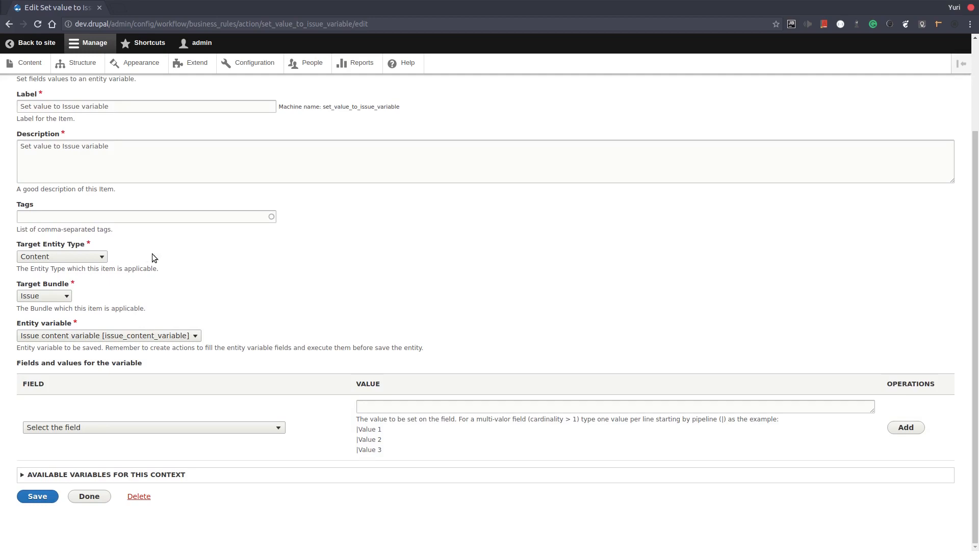
pyautogui.click(193, 339)
pyautogui.click(191, 346)
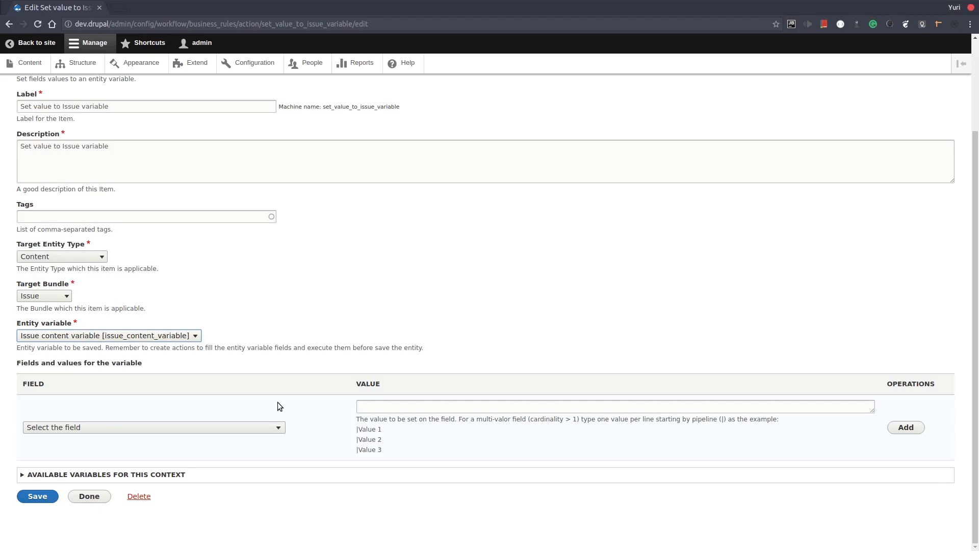
# Add the Text (plain): Title field to the action with the value "New issue created".
pyautogui.click(274, 428)
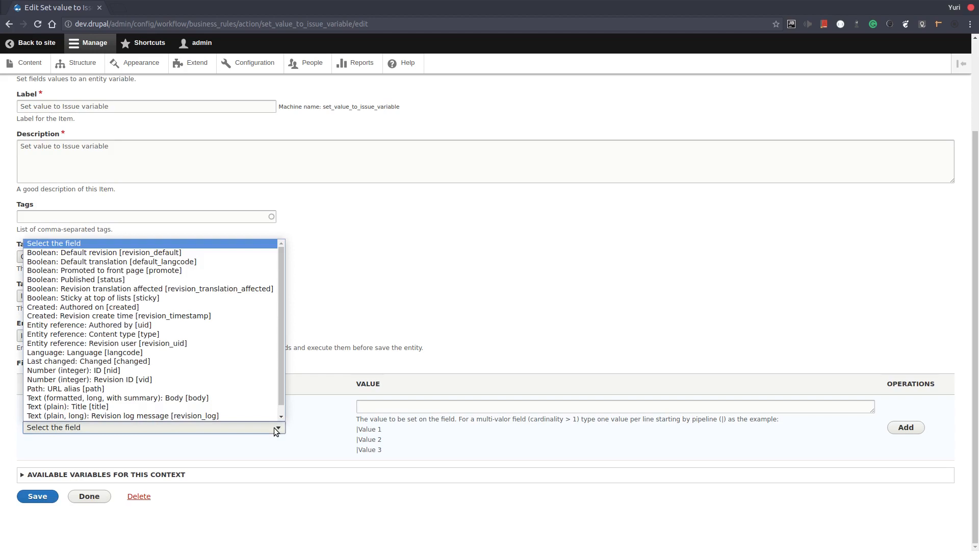
pyautogui.scroll(-1, 268, 393)
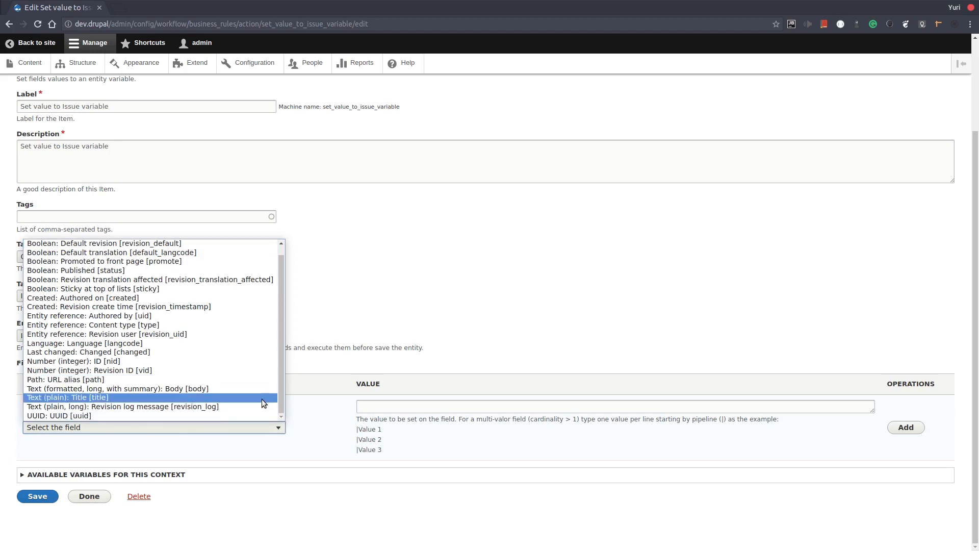
pyautogui.click(262, 400)
pyautogui.click(378, 407)
pyautogui.write('New Issue created')
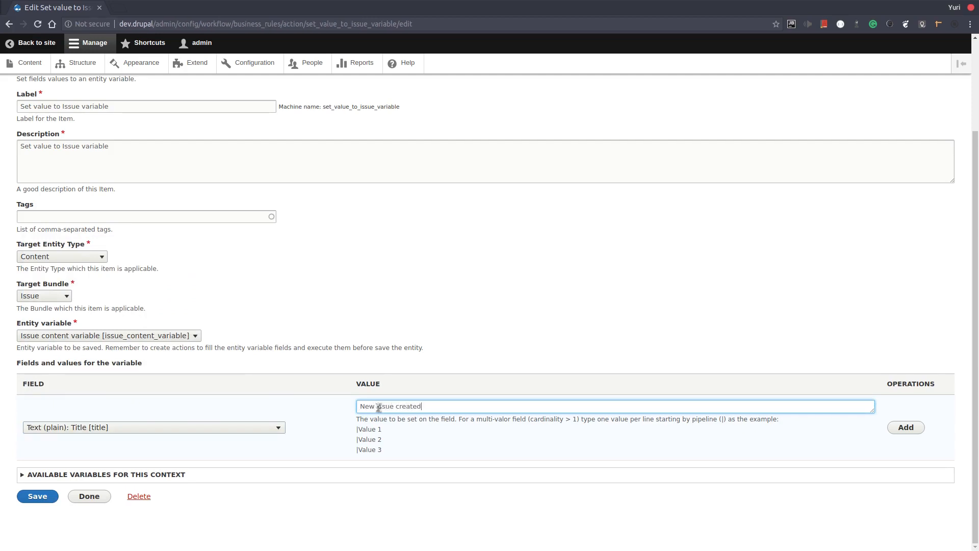
pyautogui.click(914, 428)
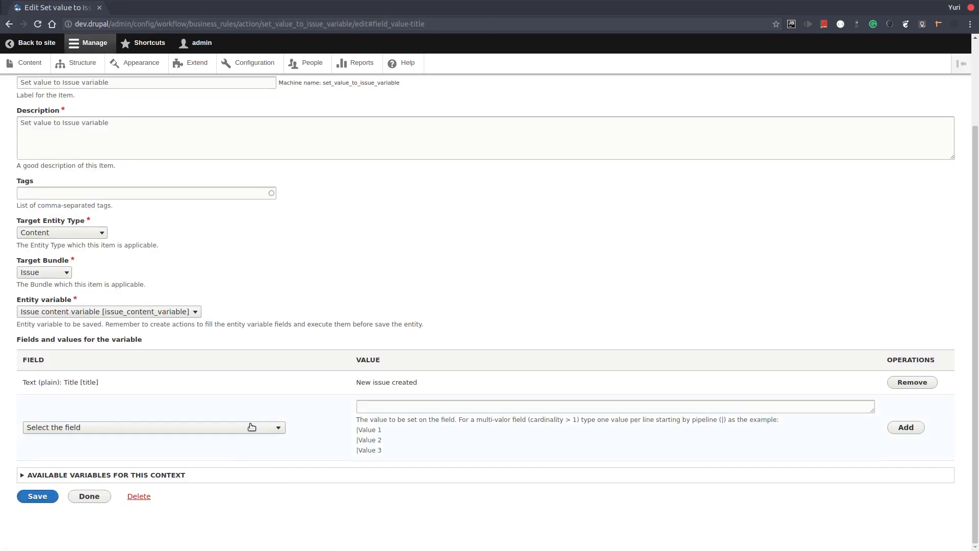
# Add the Body field with the value "This is the body text" and finish editing the action.
pyautogui.click(245, 428)
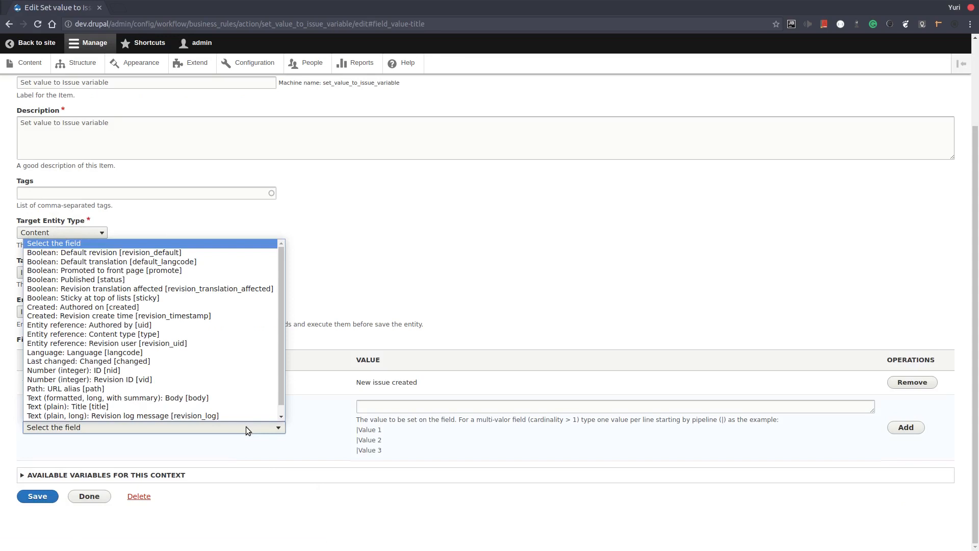
pyautogui.scroll(-1, 252, 375)
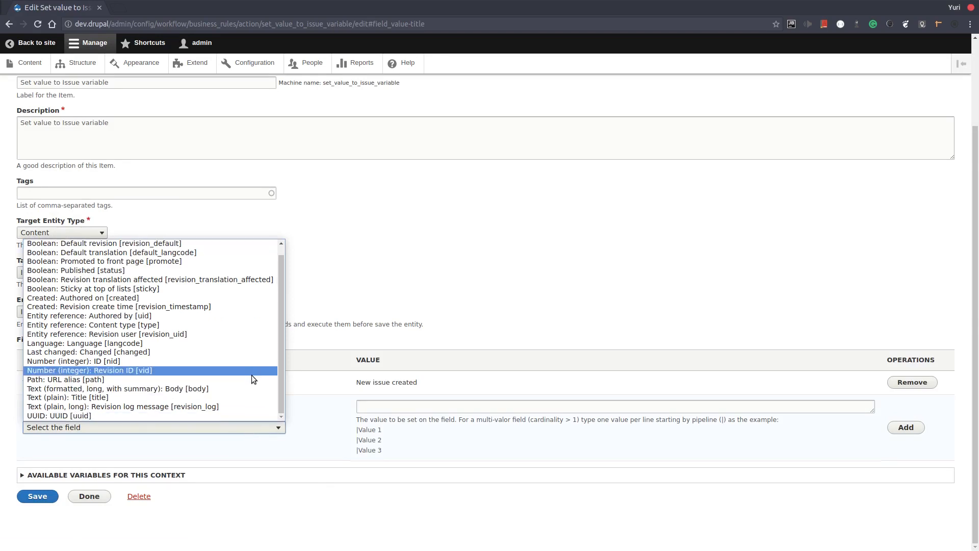
pyautogui.click(250, 388)
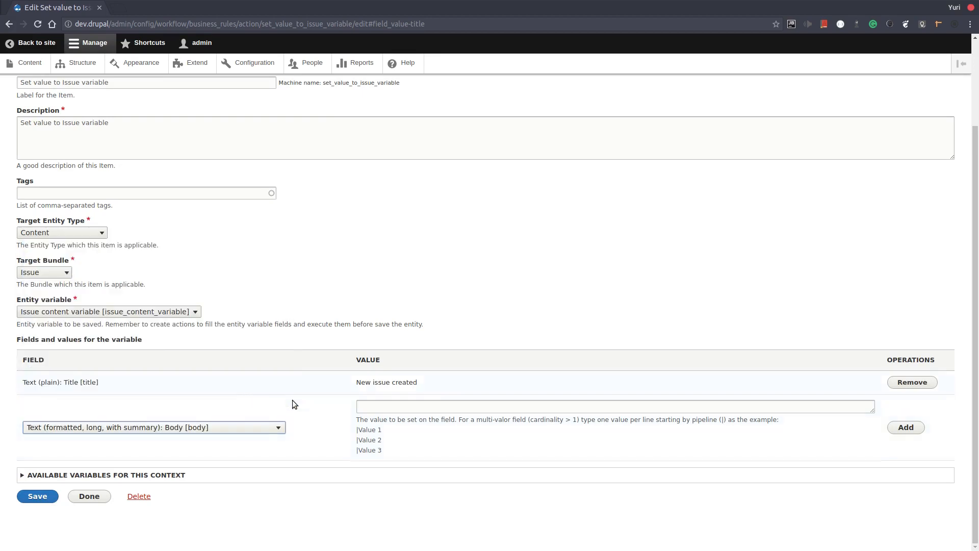
pyautogui.click(382, 410)
pyautogui.write('This is the body text')
pyautogui.click(906, 429)
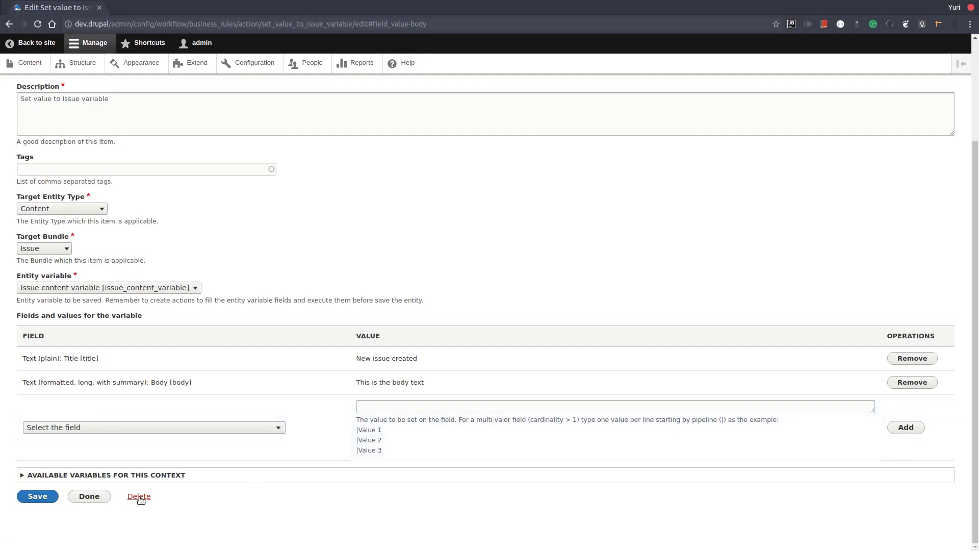
pyautogui.click(90, 497)
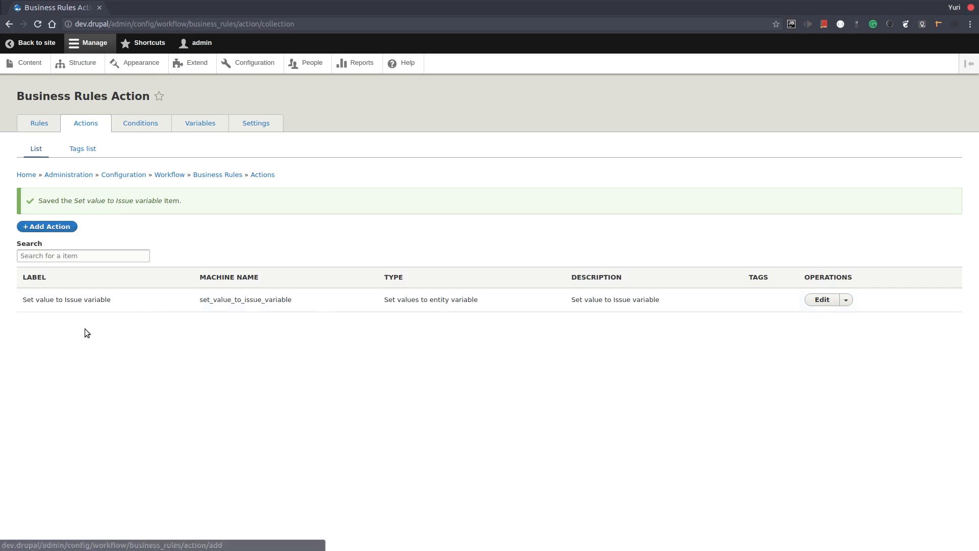
# Start adding a Business Rules action of type Save entity variable.
pyautogui.click(58, 230)
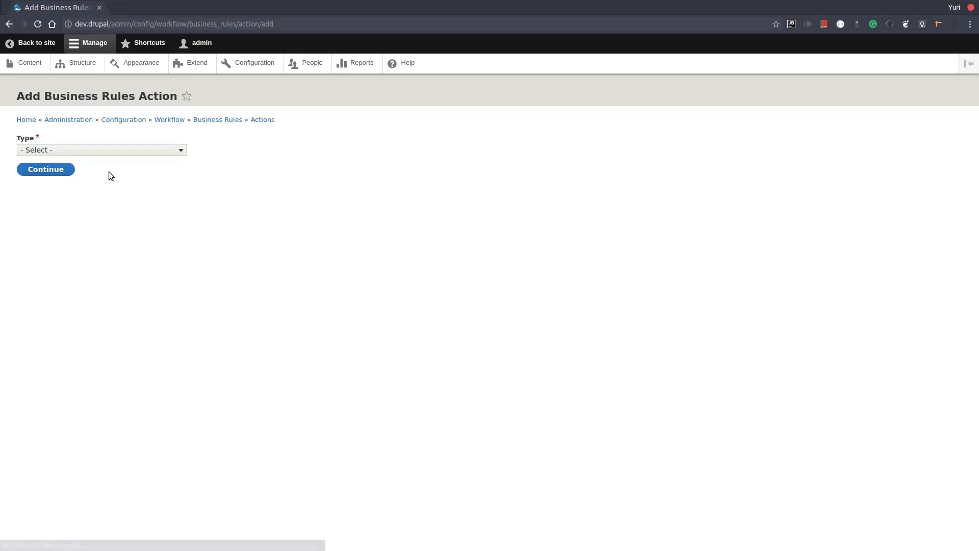
pyautogui.click(117, 151)
pyautogui.scroll(-2, 137, 242)
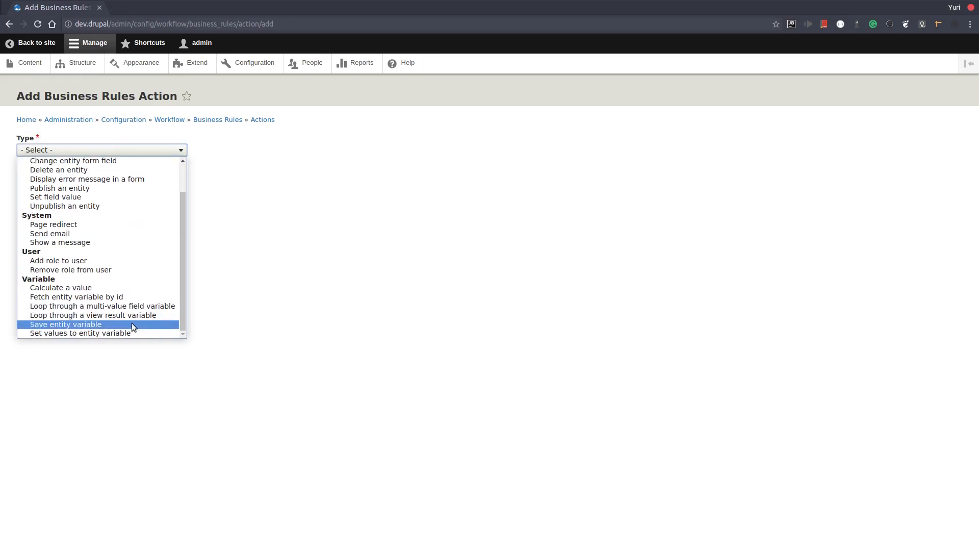
pyautogui.click(132, 325)
pyautogui.click(57, 171)
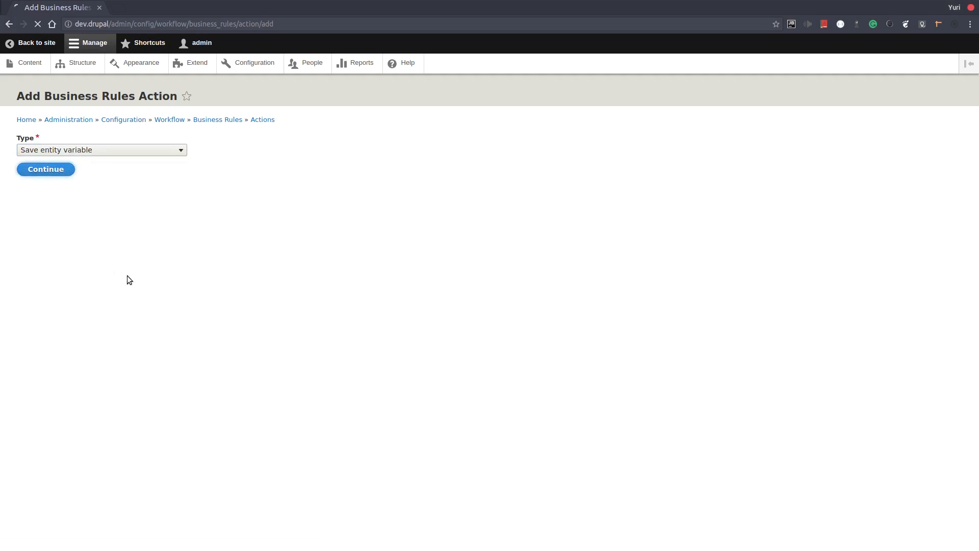
# Enter "Save issue variable" as both the label and the description of the new action.
pyautogui.click(102, 188)
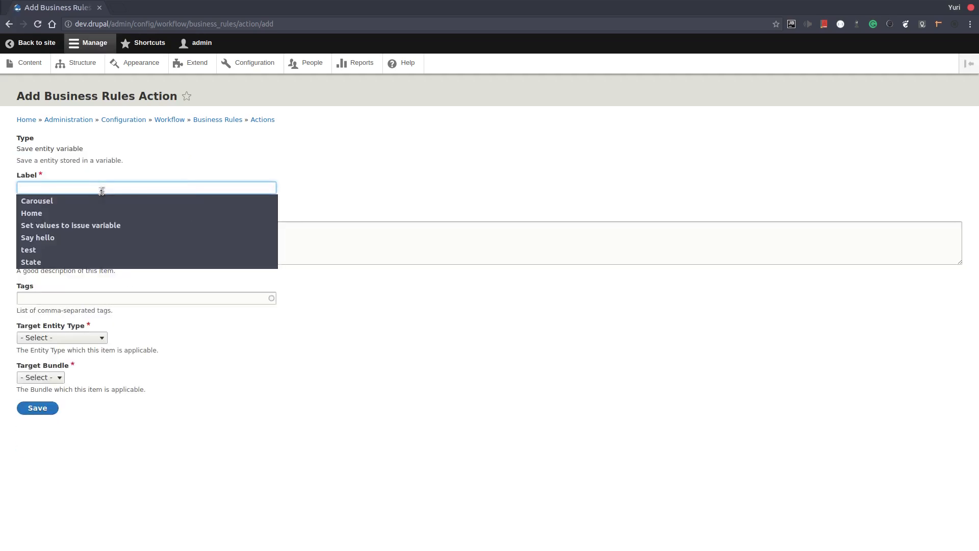
pyautogui.write('Save issue variable')
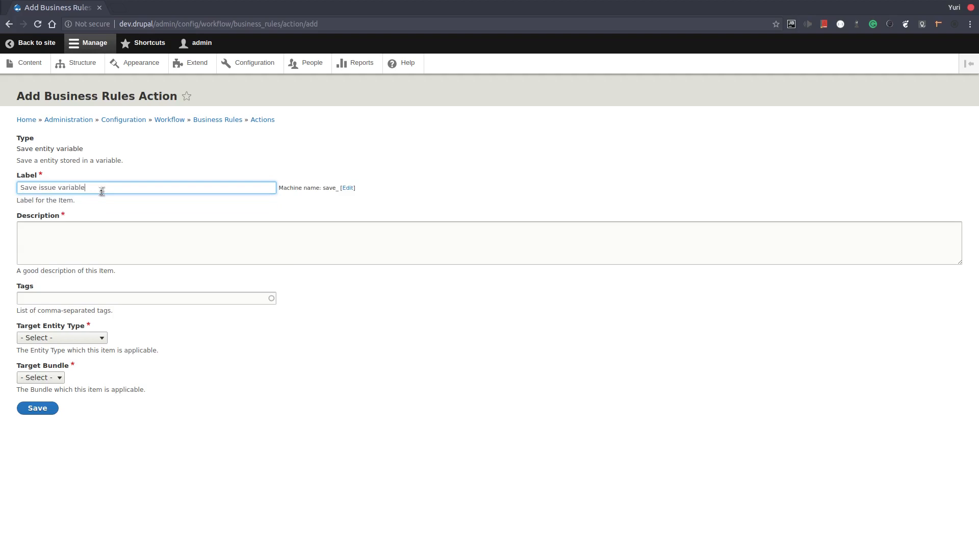
pyautogui.hotkey('ctrl', 'a')
pyautogui.hotkey('ctrl', 'c')
pyautogui.click(94, 261)
pyautogui.hotkey('ctrl', 'v')
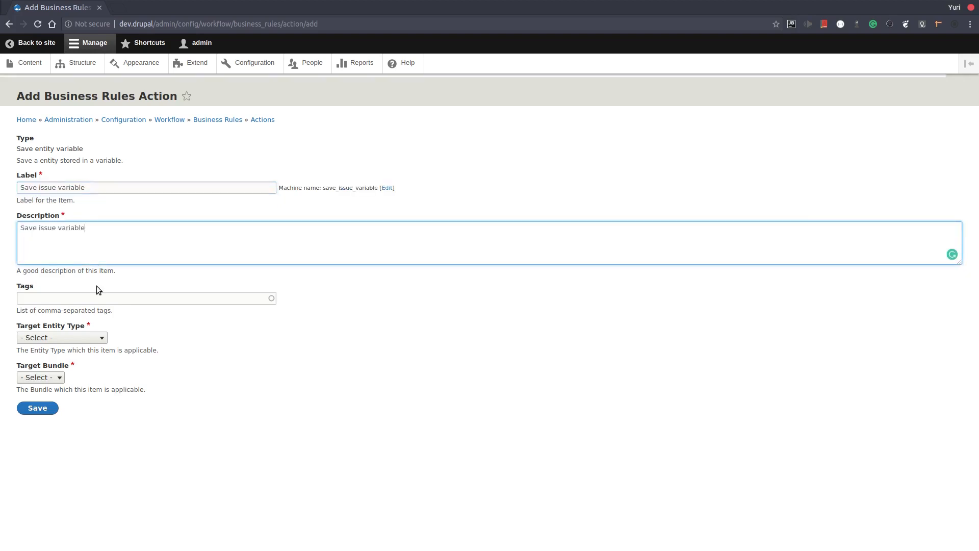
# Target the save action at the Content entity type and the Issue bundle, and save it.
pyautogui.click(76, 337)
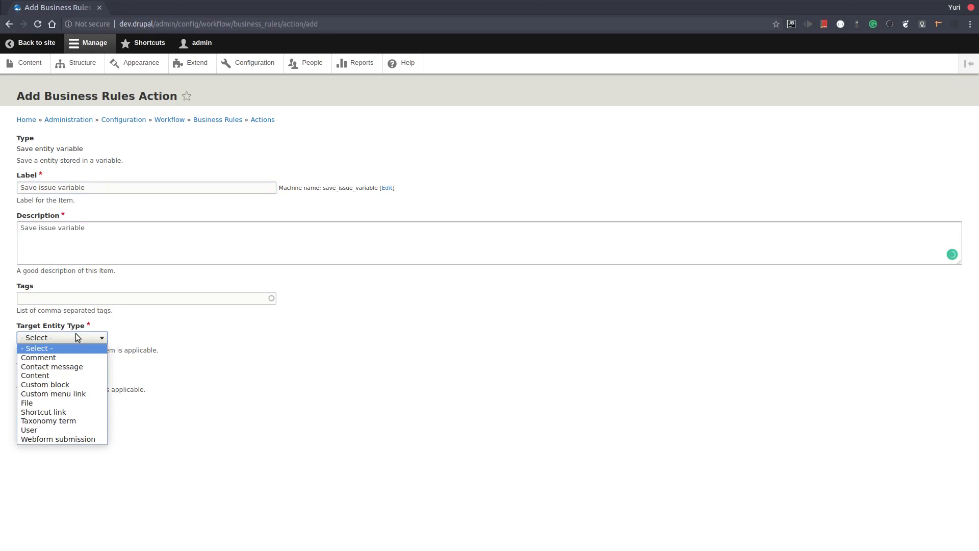
pyautogui.click(77, 376)
pyautogui.click(59, 380)
pyautogui.click(57, 419)
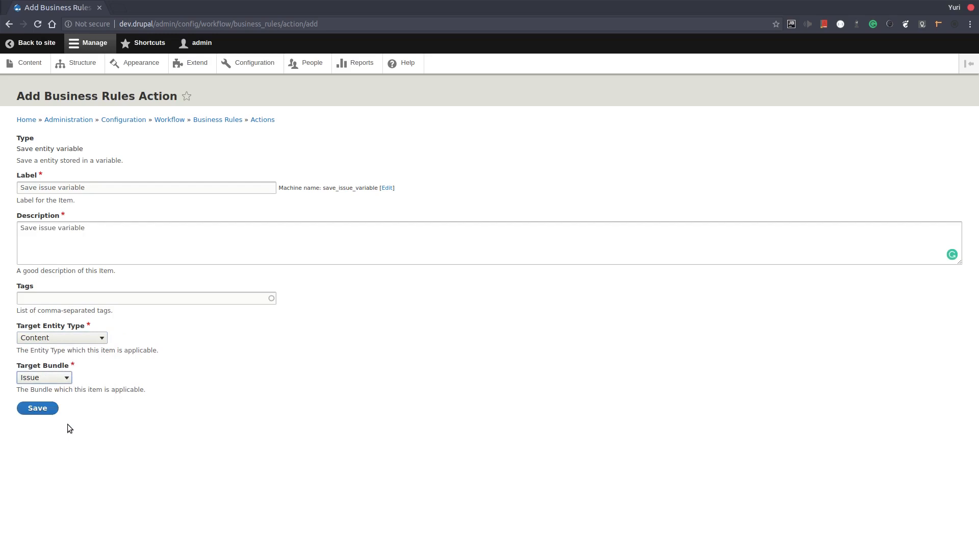
pyautogui.click(44, 412)
# Keep Issue content variable as the entity variable of the save action and finish editing it.
pyautogui.click(148, 449)
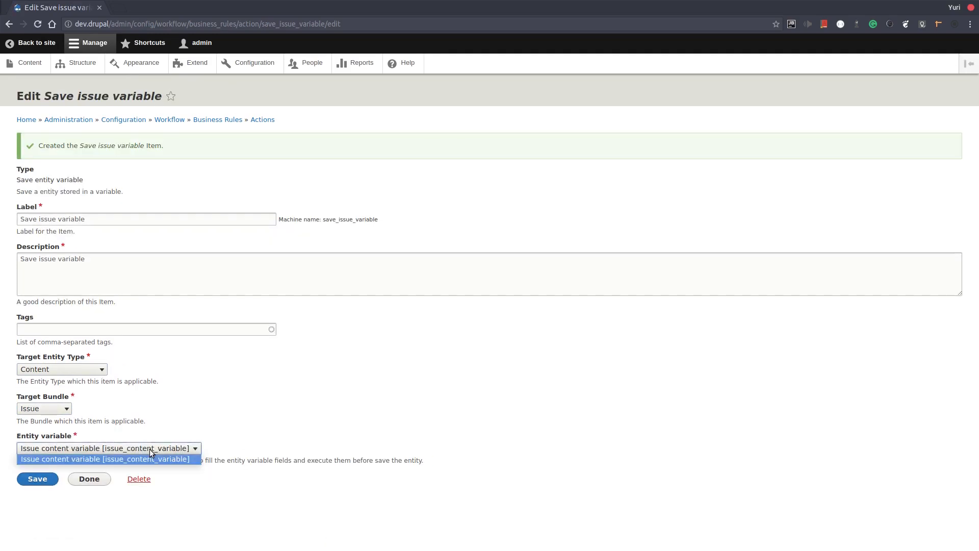
pyautogui.click(387, 399)
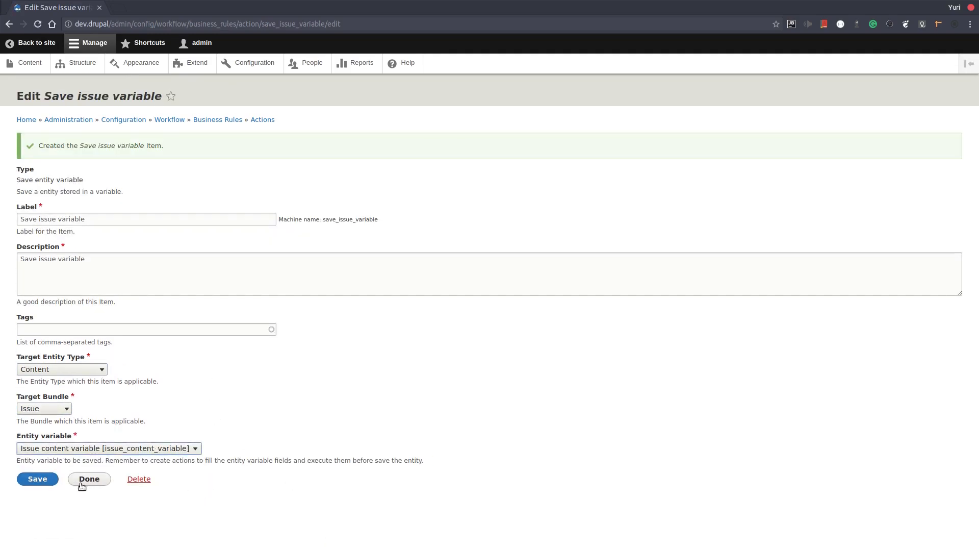
pyautogui.click(37, 480)
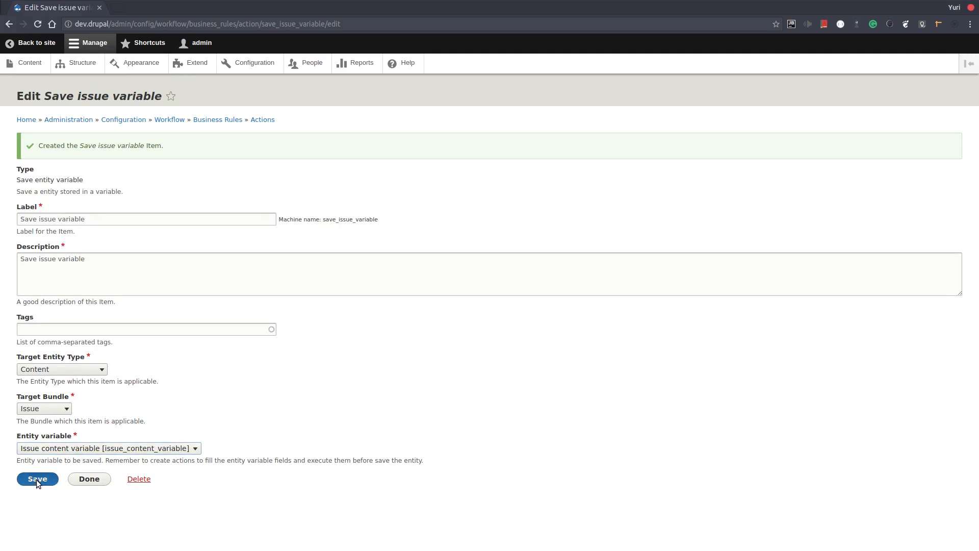
pyautogui.click(90, 479)
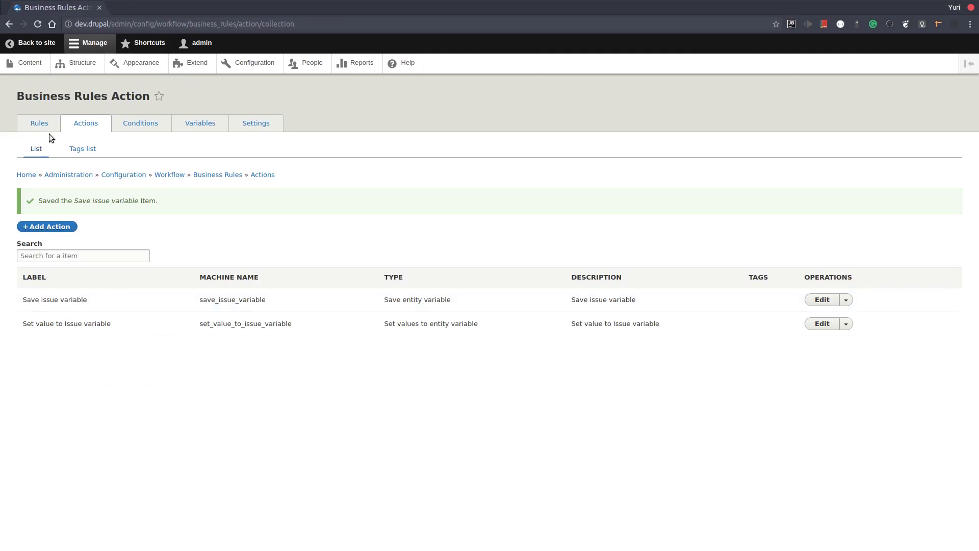
# Start adding a business rule that reacts on the Entity insert event.
pyautogui.click(49, 129)
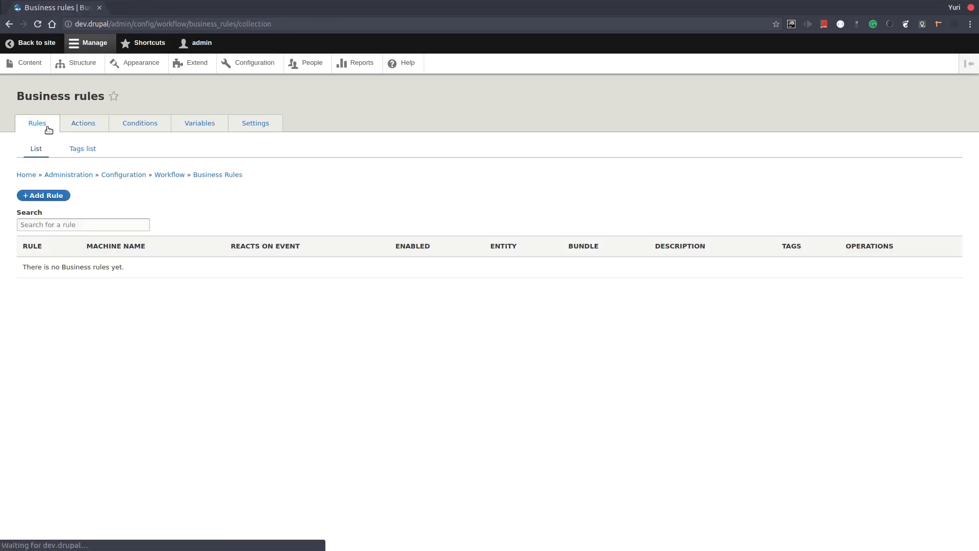
pyautogui.click(54, 199)
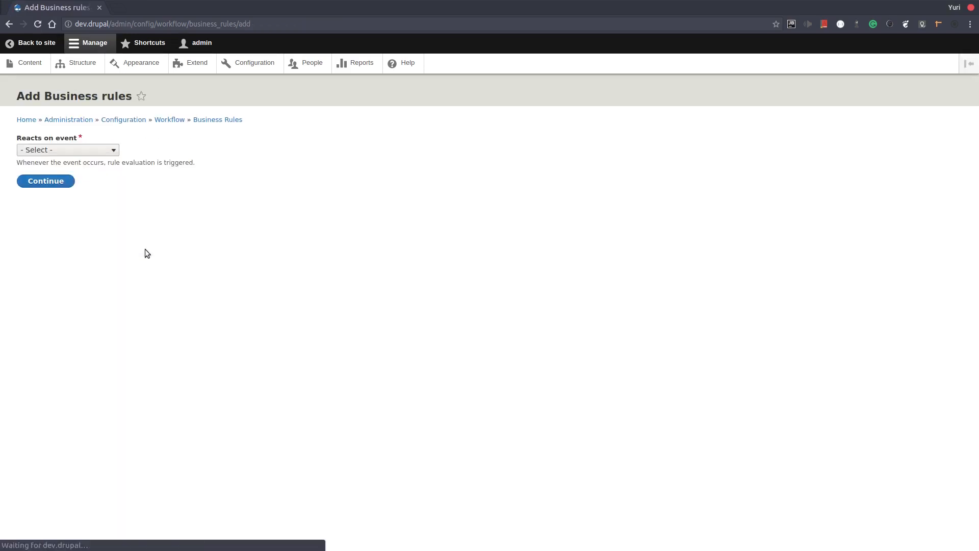
pyautogui.click(106, 150)
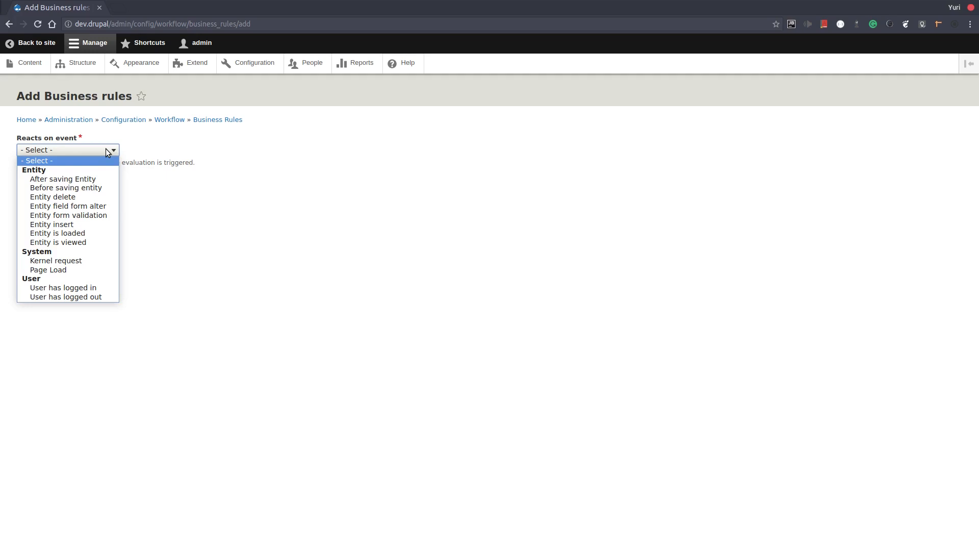
pyautogui.click(80, 226)
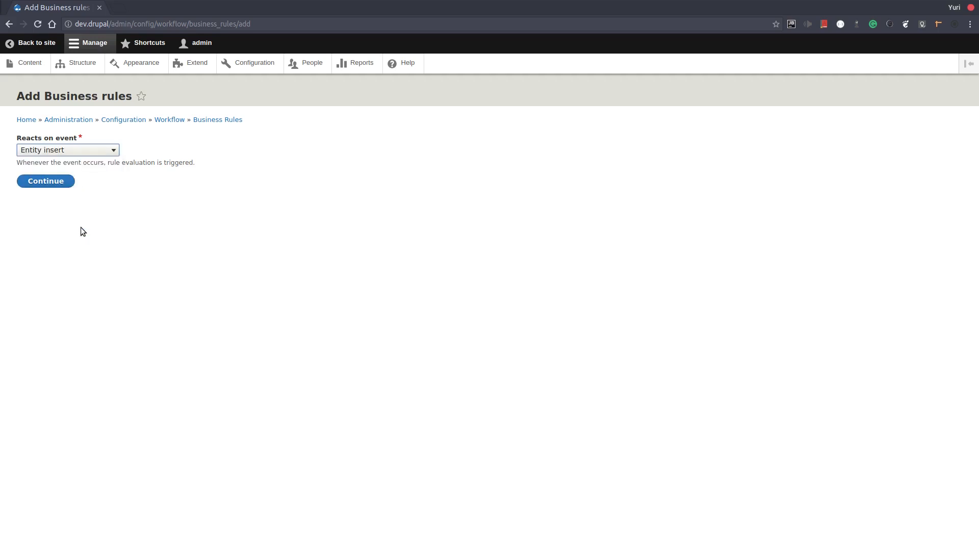
pyautogui.click(45, 182)
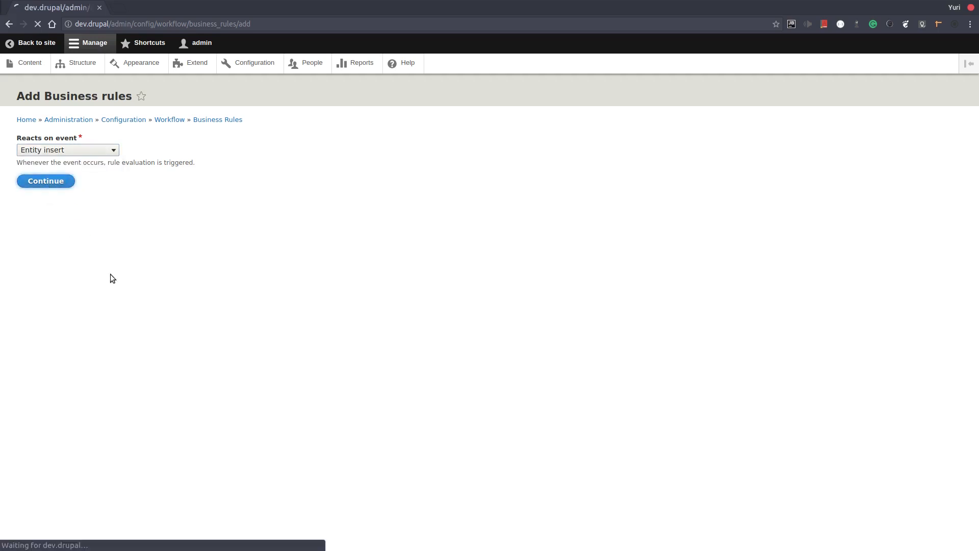
# Label the new rule "Create a new issue after webform submission".
pyautogui.click(87, 188)
pyautogui.write('Crea')
pyautogui.write('te a new issu a')
pyautogui.write('fter ')
pyautogui.write('wevb')
pyautogui.press('BackSpace')
pyautogui.press('BackSpace')
pyautogui.write('b')
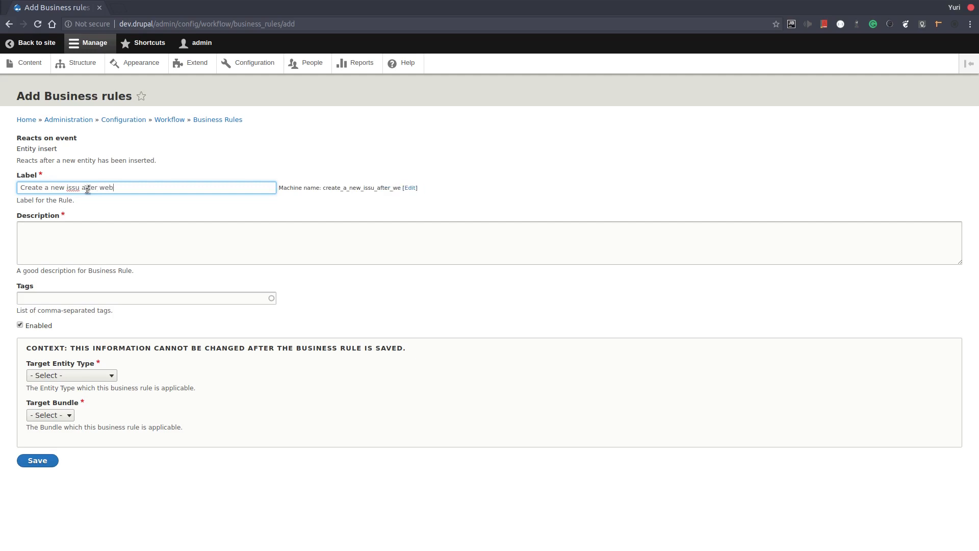
pyautogui.write('form submission')
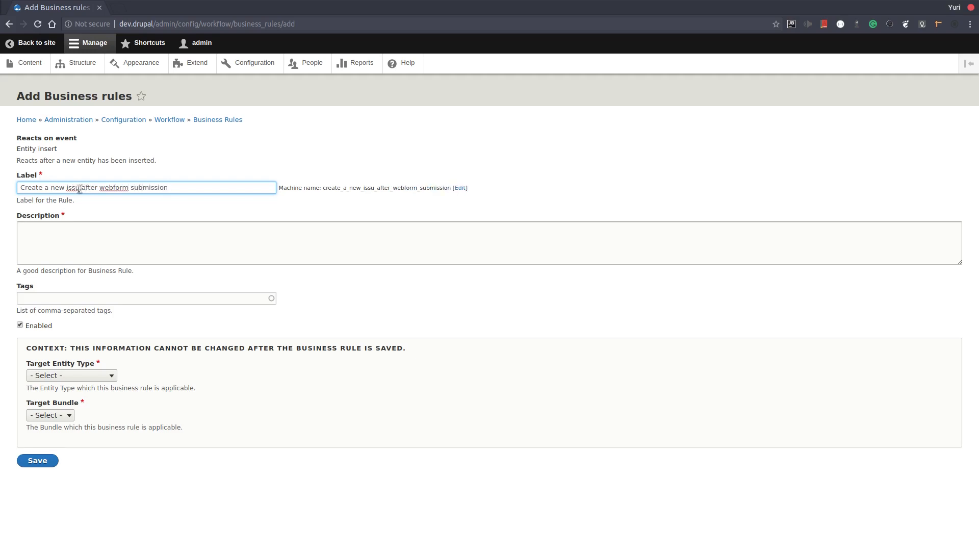
pyautogui.hotkey('ctrl', 'Left')
pyautogui.hotkey('ctrl', 'Left')
pyautogui.hotkey('ctrl', 'Left')
pyautogui.press('Left')
pyautogui.write('e')
# Copy the rule's label "Create a new issue after webform submission" into its description.
pyautogui.hotkey('ctrl', 'a')
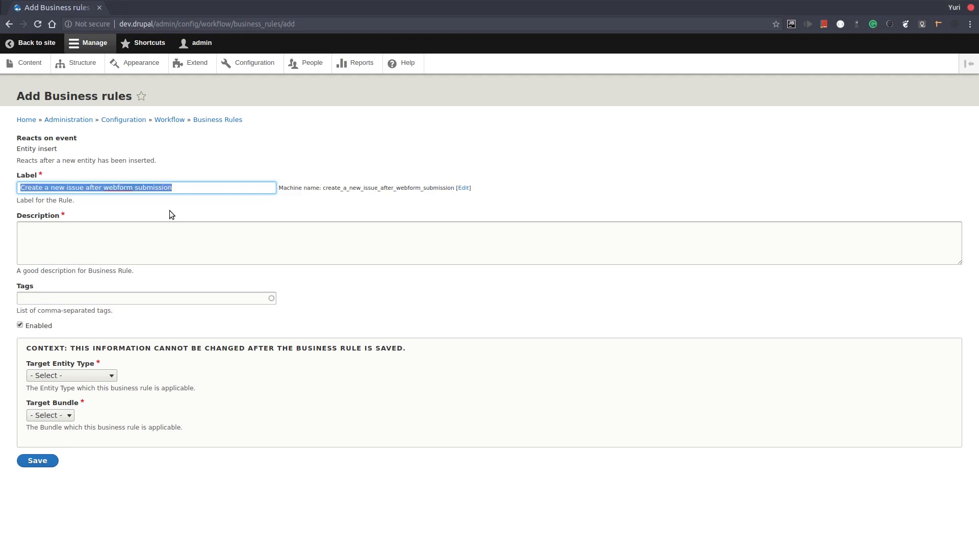
pyautogui.hotkey('ctrl', 'c')
pyautogui.click(161, 259)
pyautogui.hotkey('ctrl', 'v')
# Target the rule at the Webform submission entity type and the Contact bundle, and save it.
pyautogui.click(102, 376)
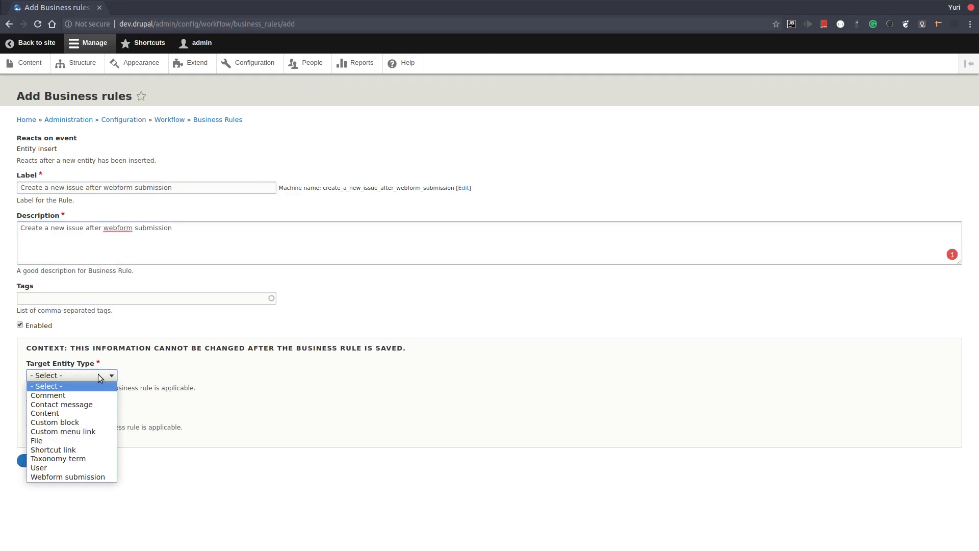
pyautogui.click(97, 476)
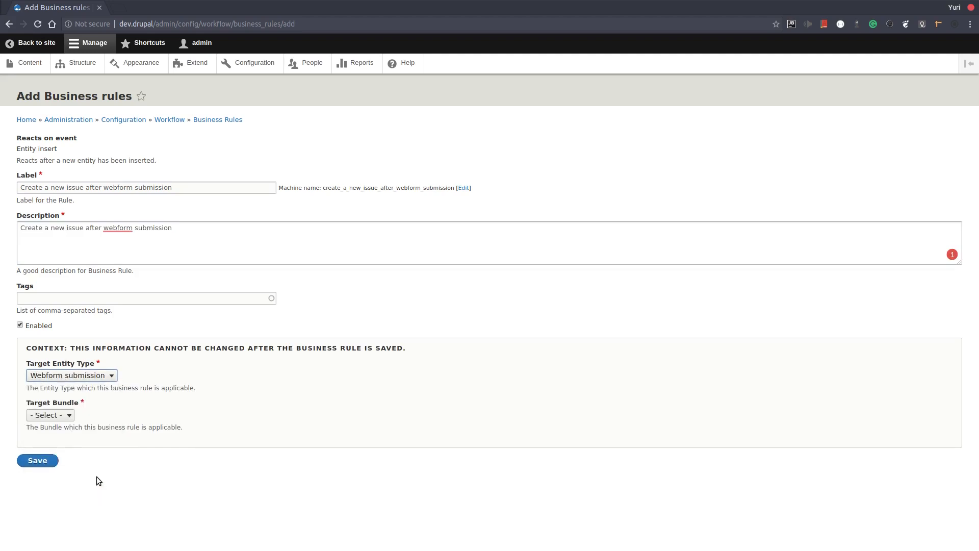
pyautogui.click(69, 417)
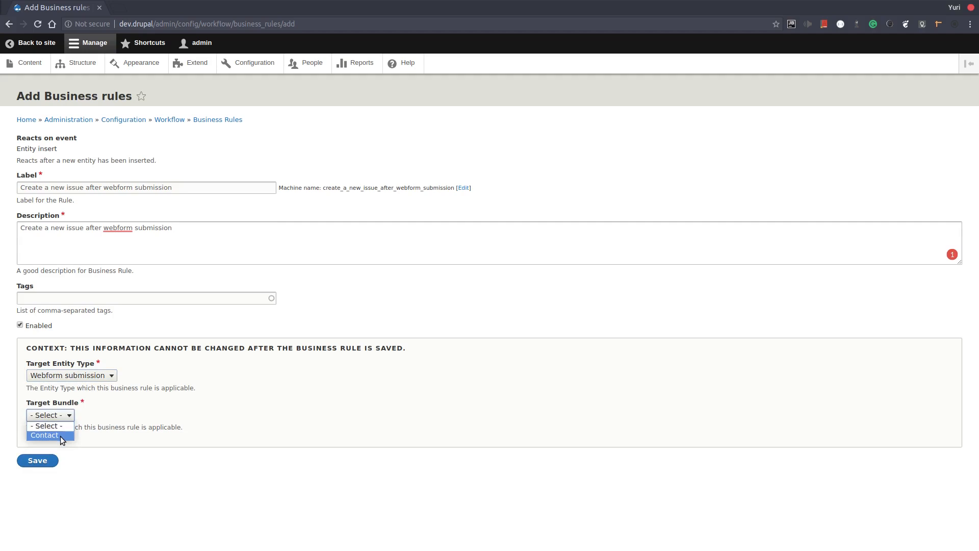
pyautogui.click(60, 436)
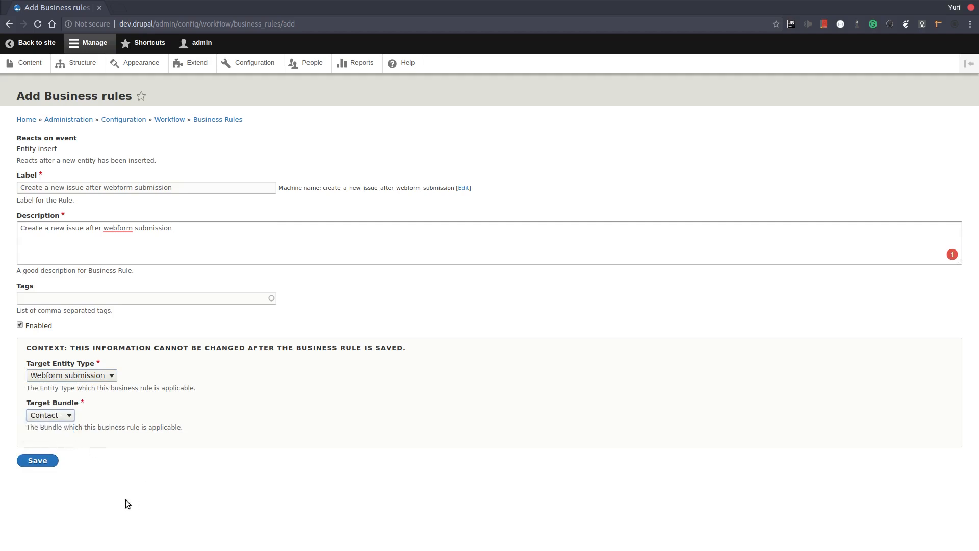
pyautogui.click(36, 460)
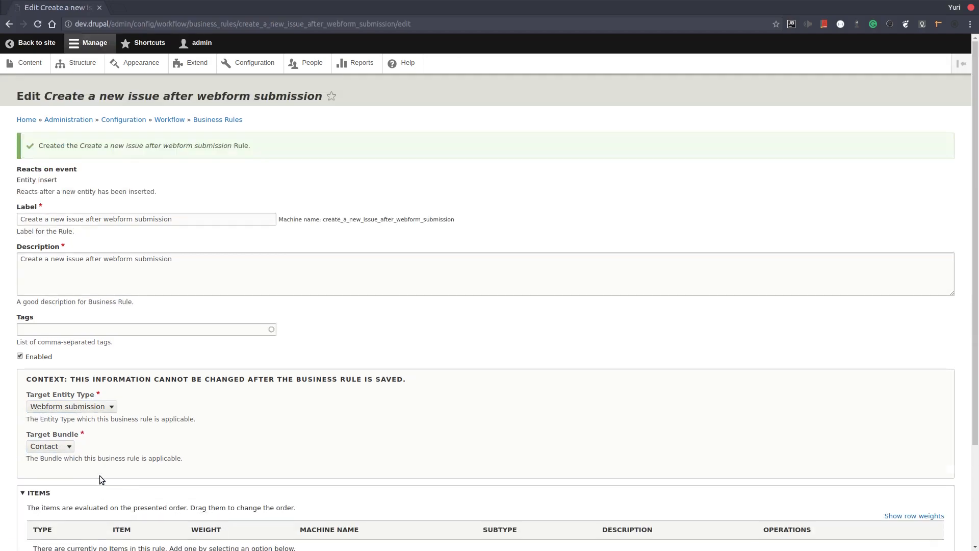
pyautogui.scroll(-5, 348, 412)
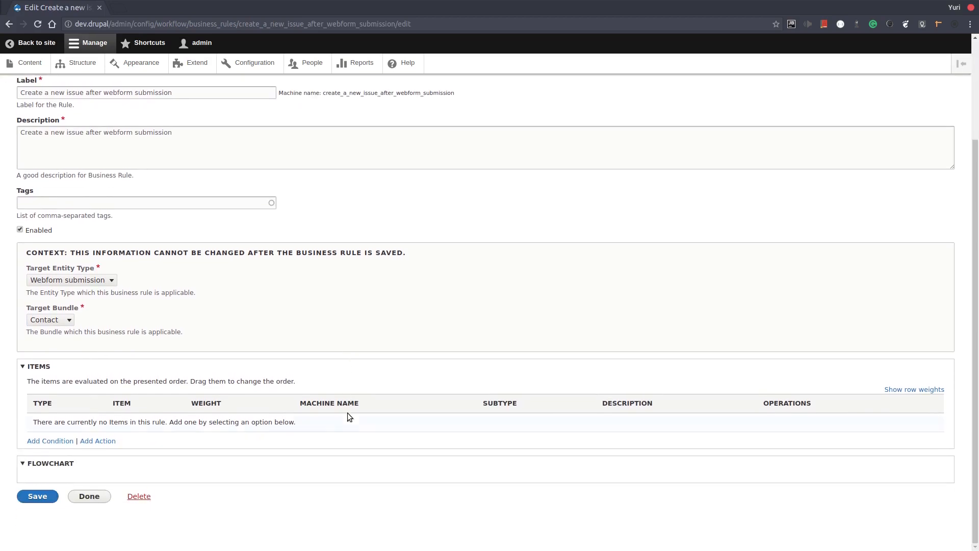
# Add the actions "Set value to Issue variable" and "Save issue variable" to the rule, in that order, and finish editing it.
pyautogui.click(99, 441)
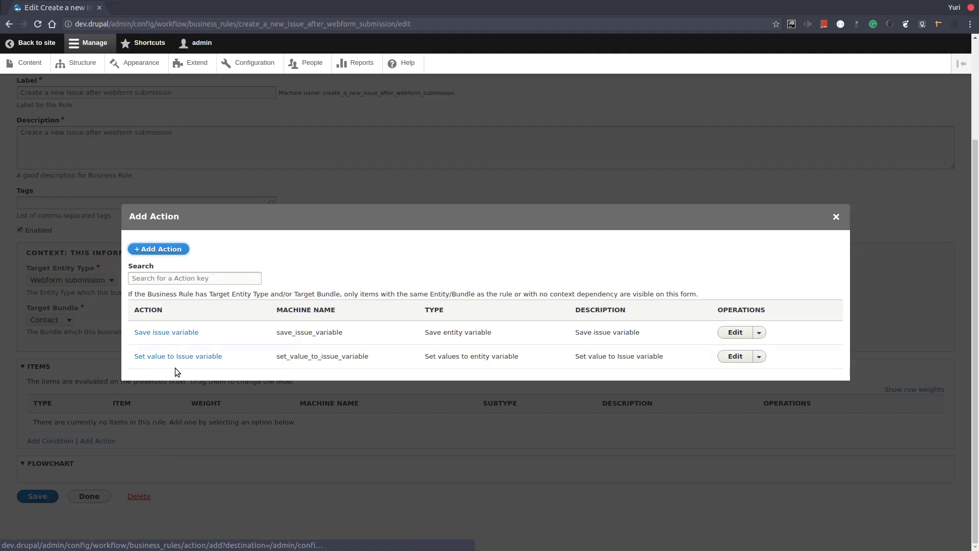
pyautogui.click(185, 357)
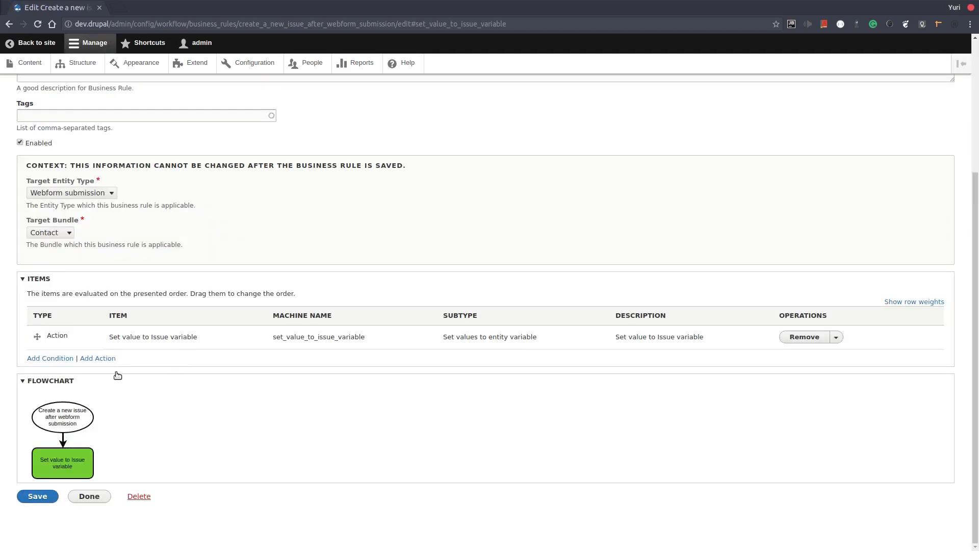
pyautogui.click(98, 358)
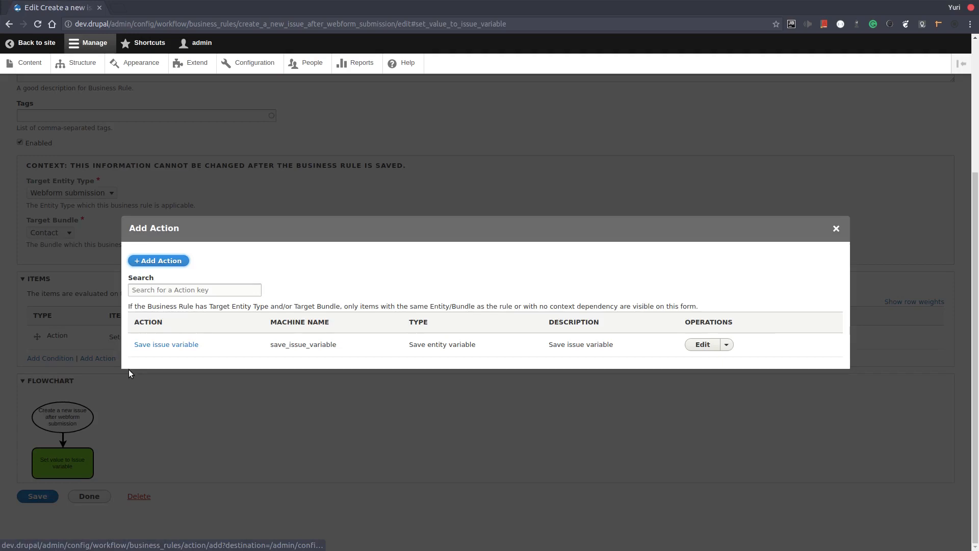
pyautogui.click(162, 347)
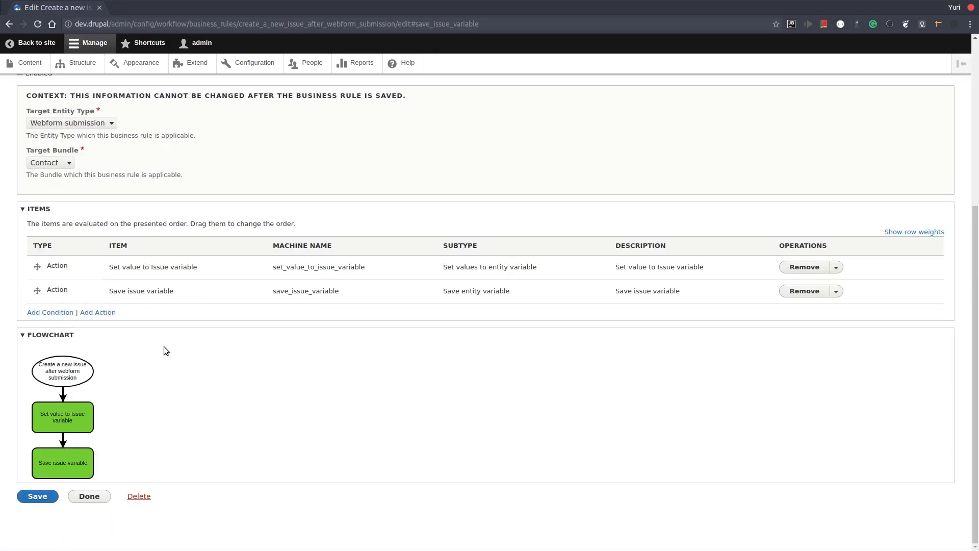
pyautogui.click(82, 500)
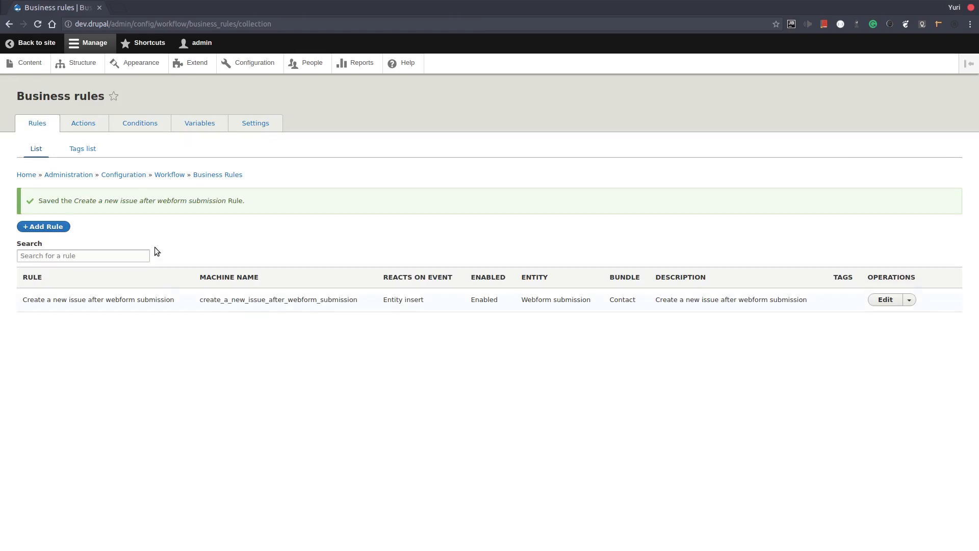
# Open the Contact webform from the site's list of webforms.
pyautogui.click(91, 68)
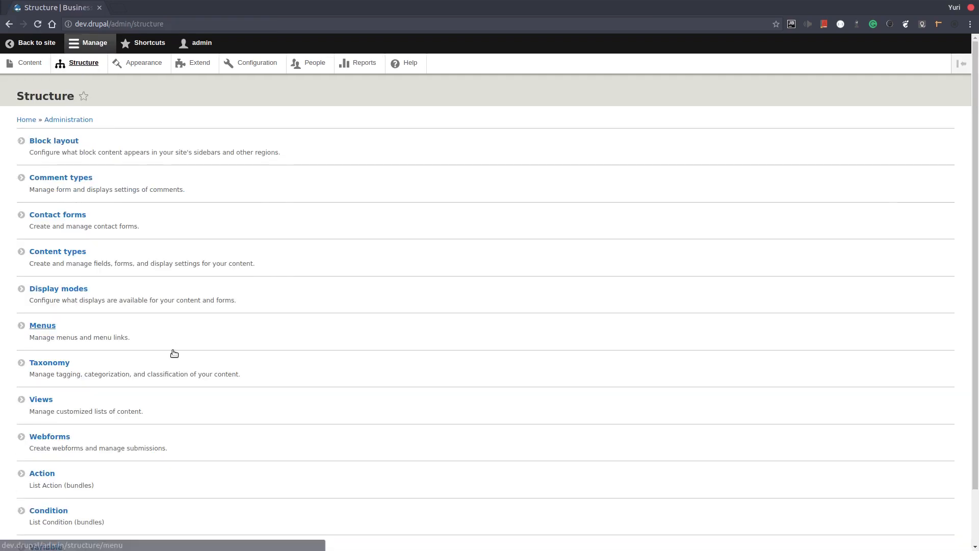
pyautogui.scroll(-3, 174, 353)
pyautogui.click(63, 381)
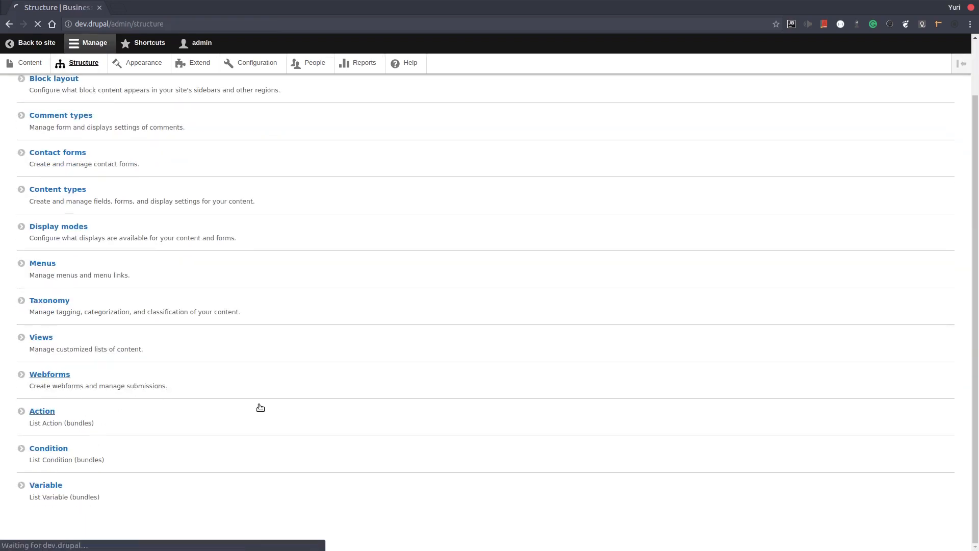
pyautogui.click(42, 356)
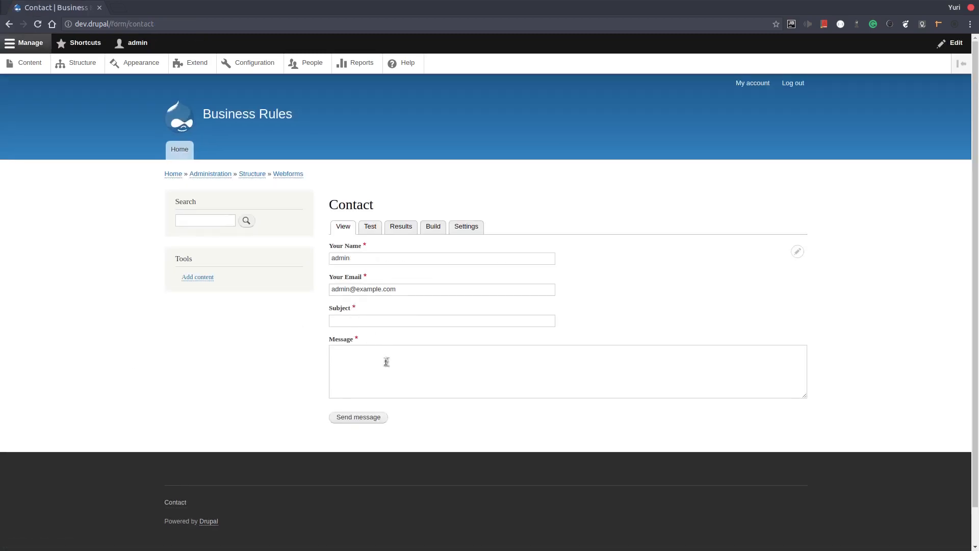
# Submit the Contact form with subject "Test conact" and message "It will going to create a new issue content".
pyautogui.click(360, 319)
pyautogui.write('Test cont')
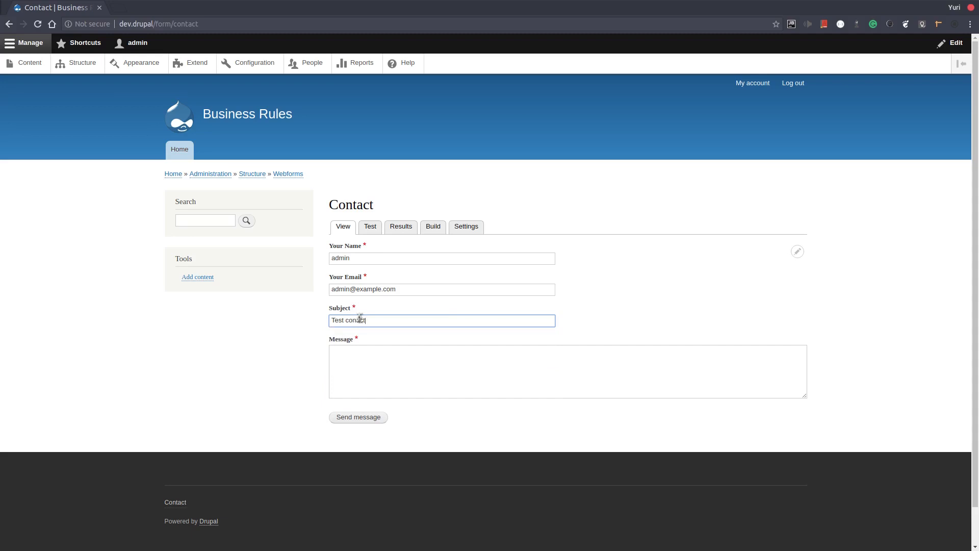
pyautogui.click(379, 369)
pyautogui.write('I')
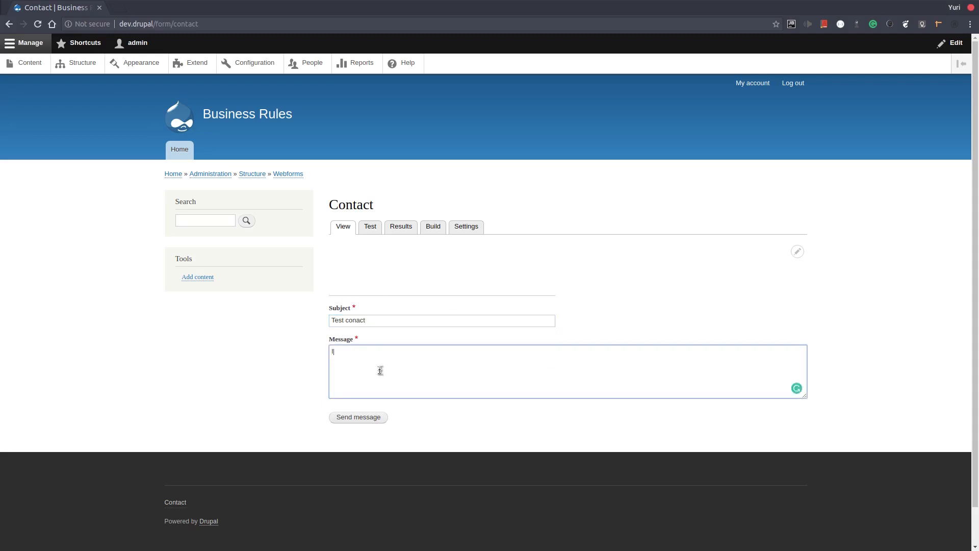
pyautogui.write('t will going to create a new')
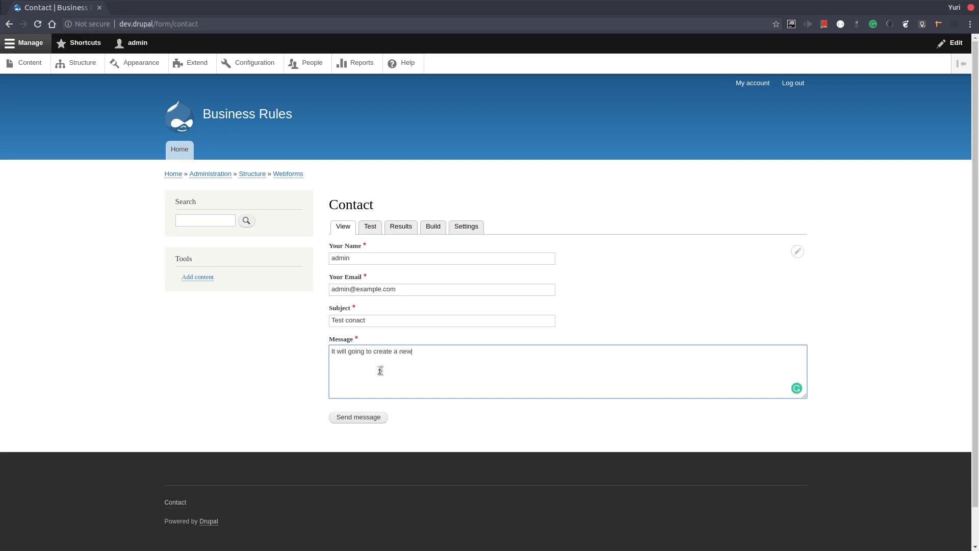
pyautogui.write(' issue content')
pyautogui.click(365, 416)
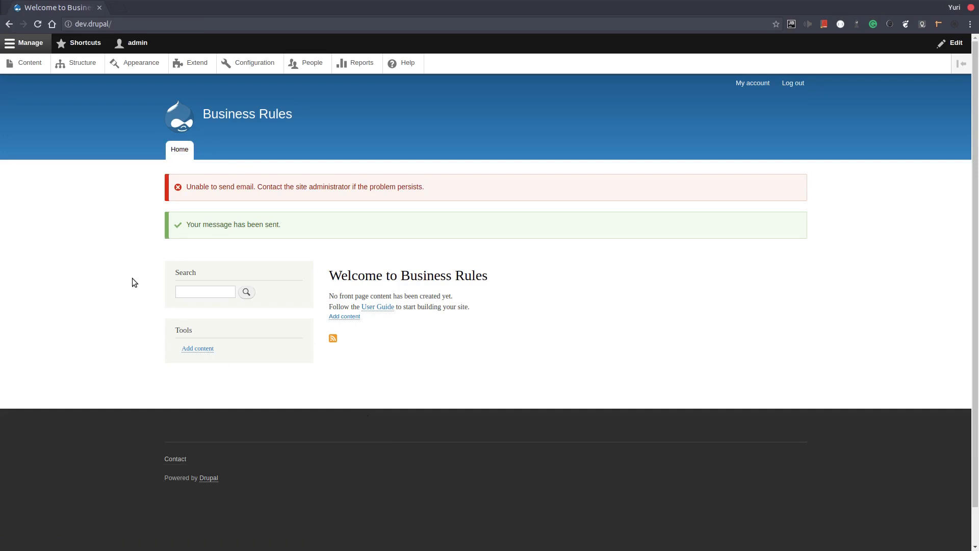
# Check the site's content list for the Issue titled "New issue created" and open it to examine its body text.
pyautogui.click(39, 64)
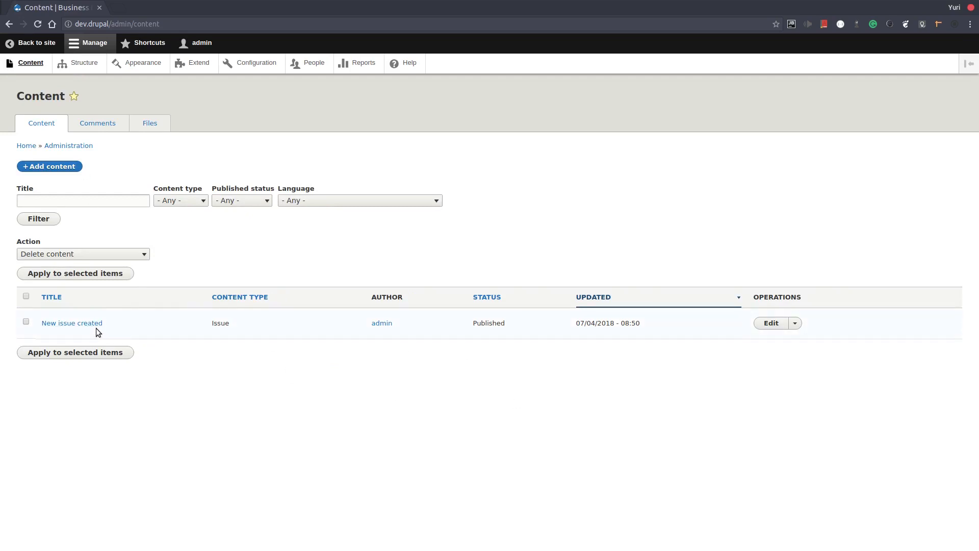
pyautogui.doubleClick(221, 323)
pyautogui.click(76, 324)
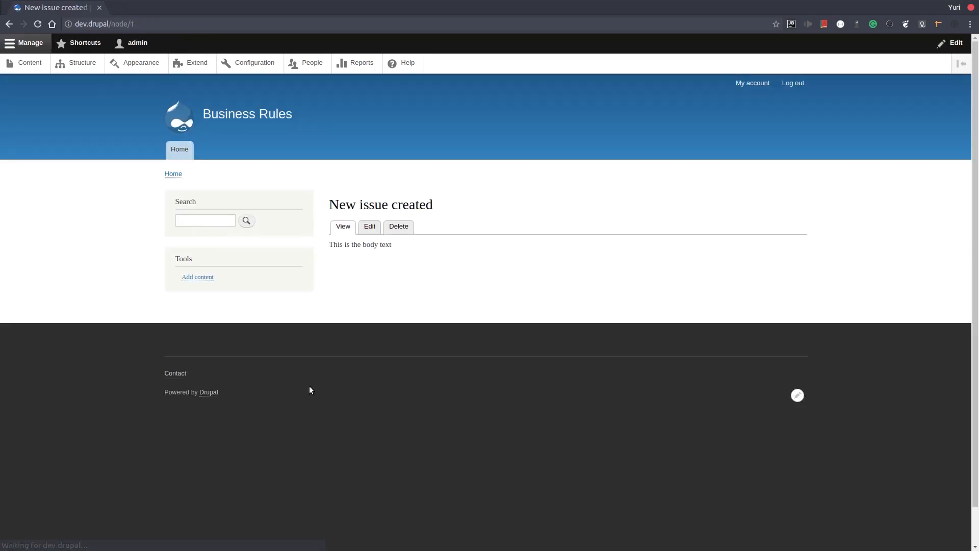
pyautogui.moveTo(398, 277); pyautogui.dragTo(363, 237)
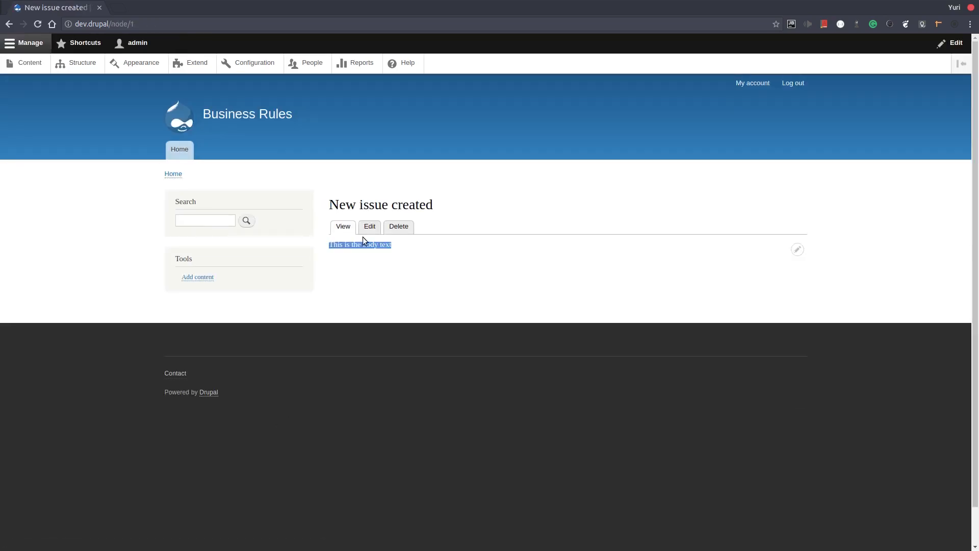
pyautogui.click(368, 302)
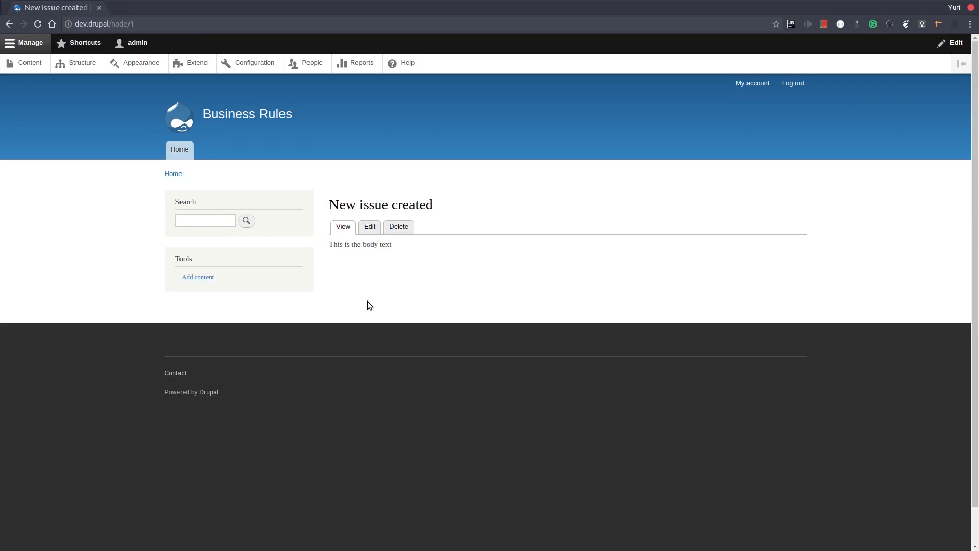